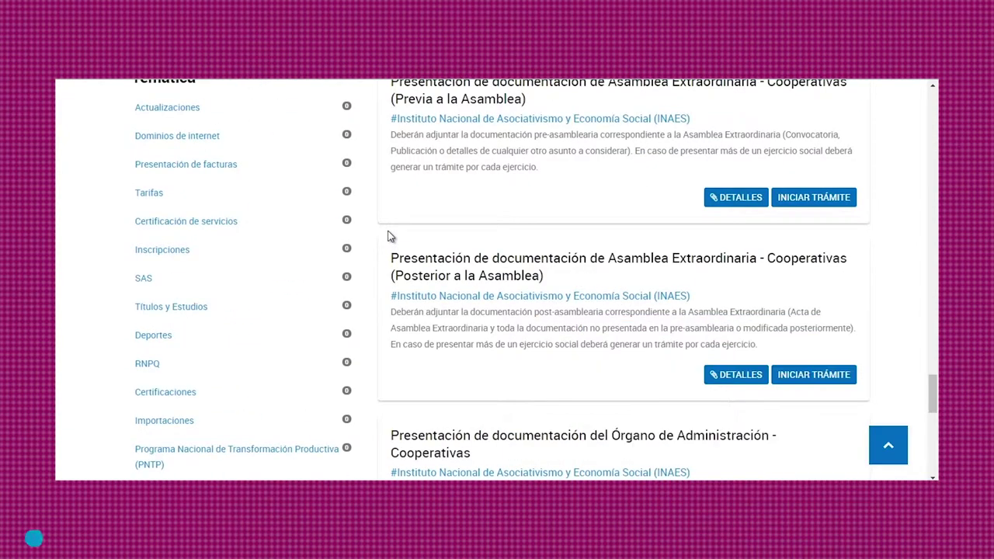
# Step: Review the Posterior a la Asamblea filing description and its list of required documents
pyautogui.moveTo(391, 250); pyautogui.dragTo(421, 369)
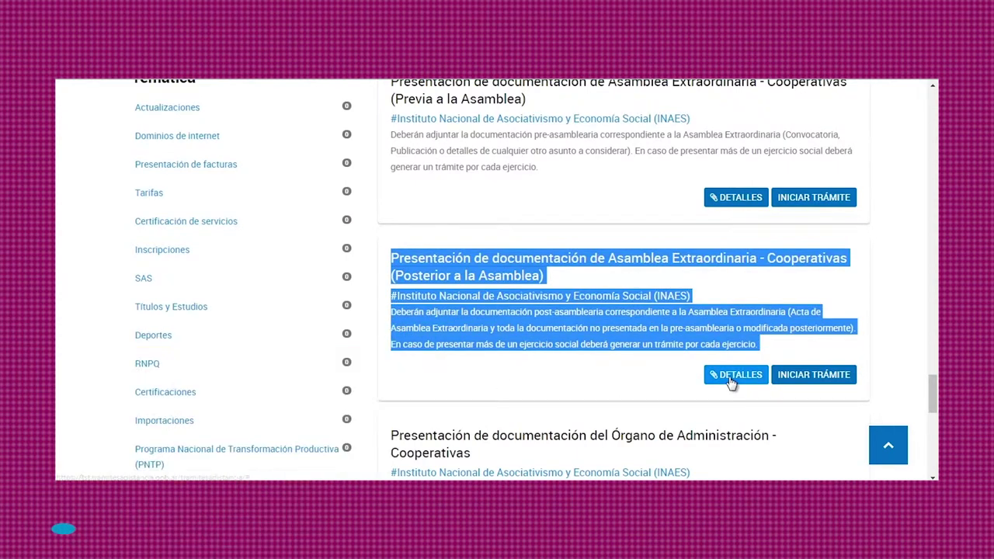
pyautogui.click(728, 376)
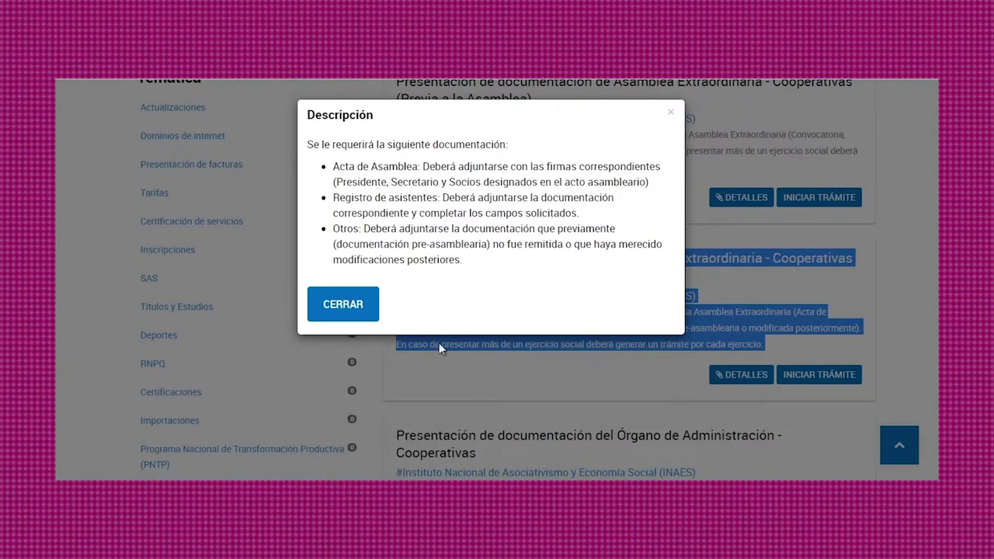
pyautogui.click(325, 312)
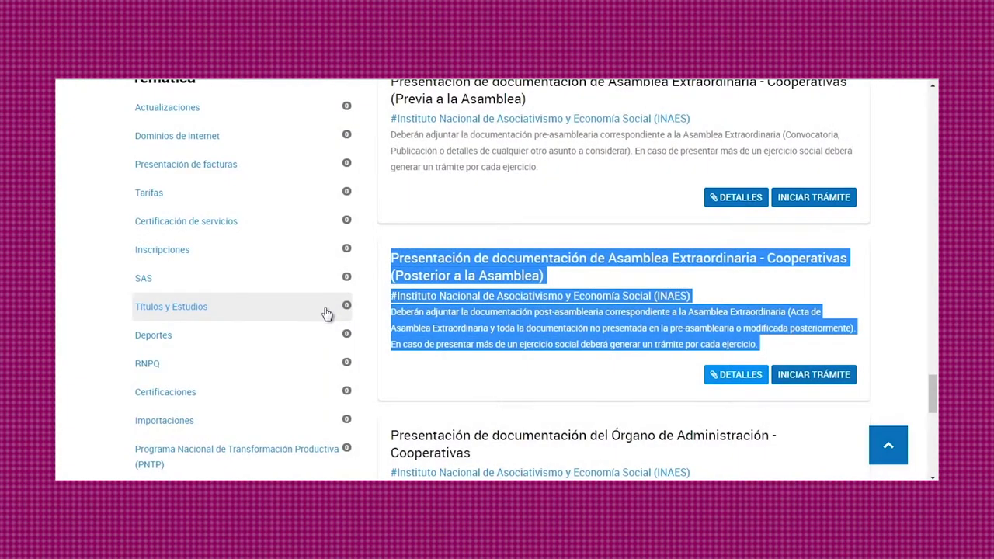
# Step: Start the post-assembly Extraordinary Assembly filing and continue past the applicant data to the documents list
pyautogui.click(808, 374)
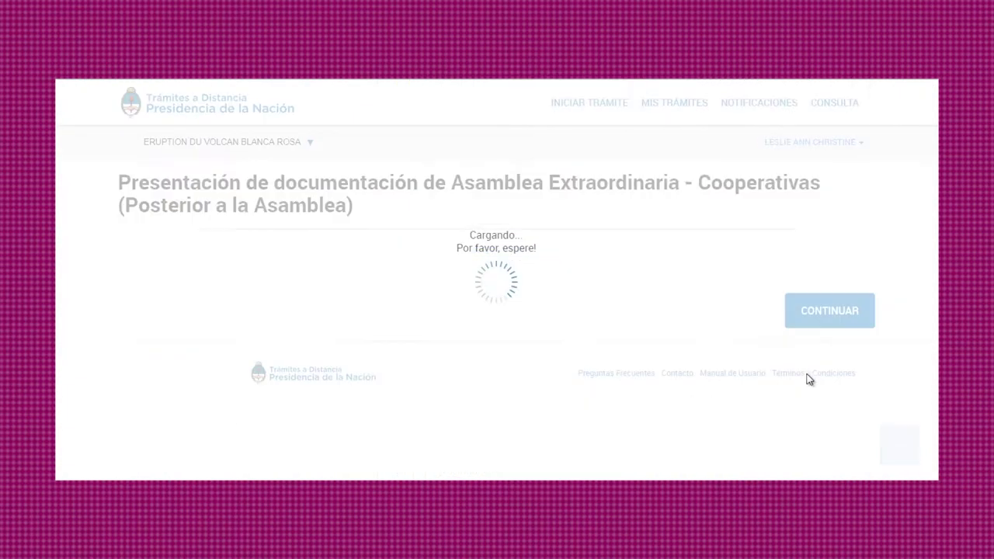
pyautogui.scroll(-10, 816, 382)
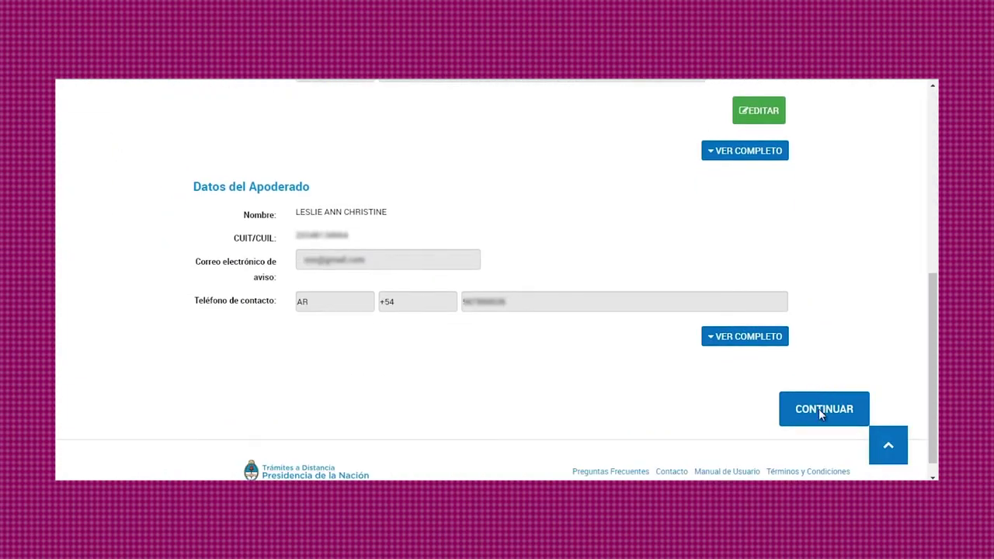
pyautogui.click(819, 410)
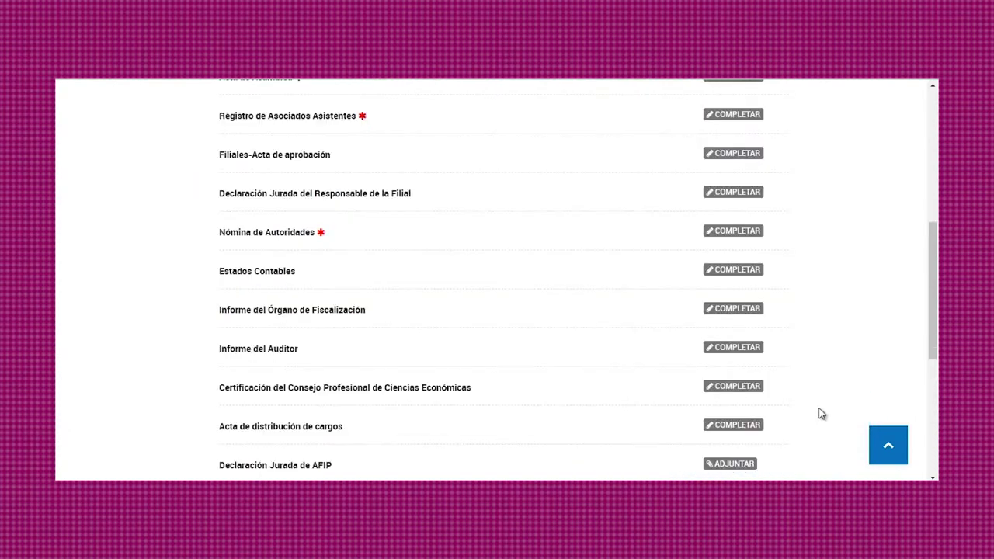
pyautogui.scroll(5, 821, 414)
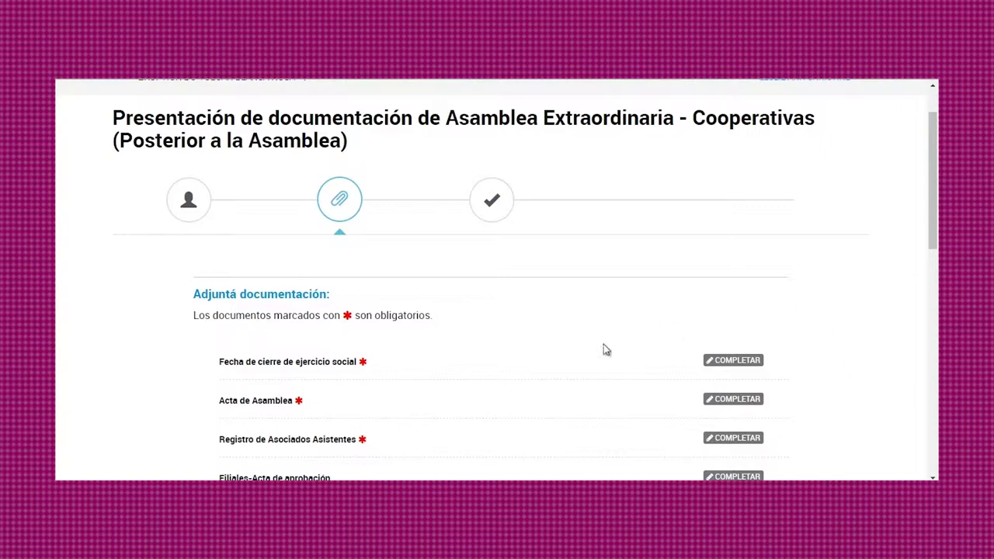
# Step: Declare fiscal-year closing date 01/04/2019 and assembly date 10/04/2019, then save the declaration
pyautogui.click(724, 367)
pyautogui.scroll(-3, 716, 370)
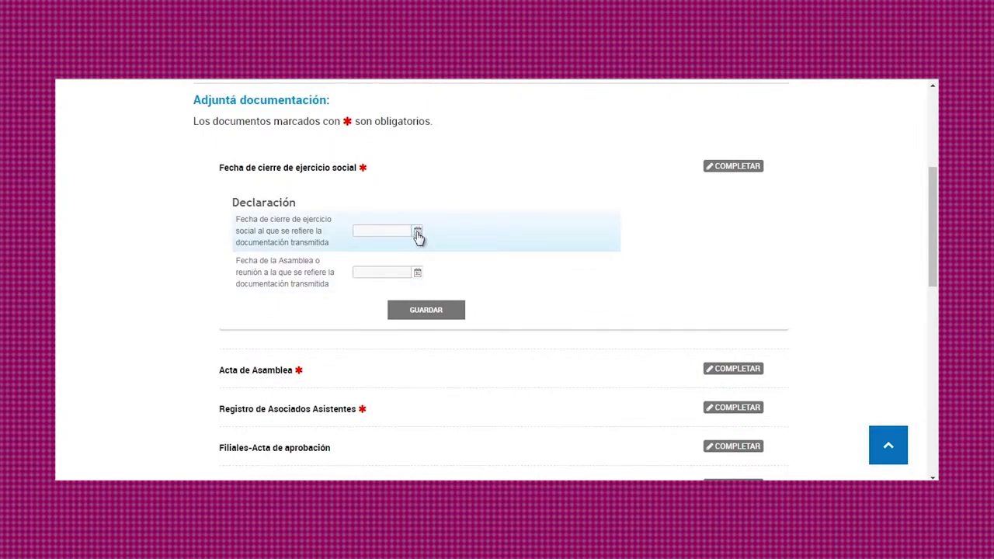
pyautogui.click(417, 233)
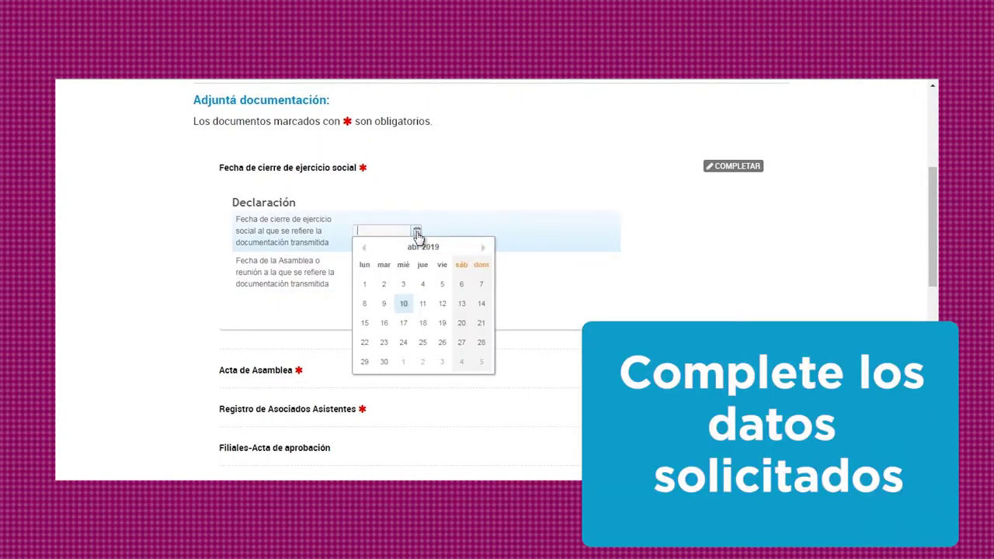
pyautogui.click(369, 285)
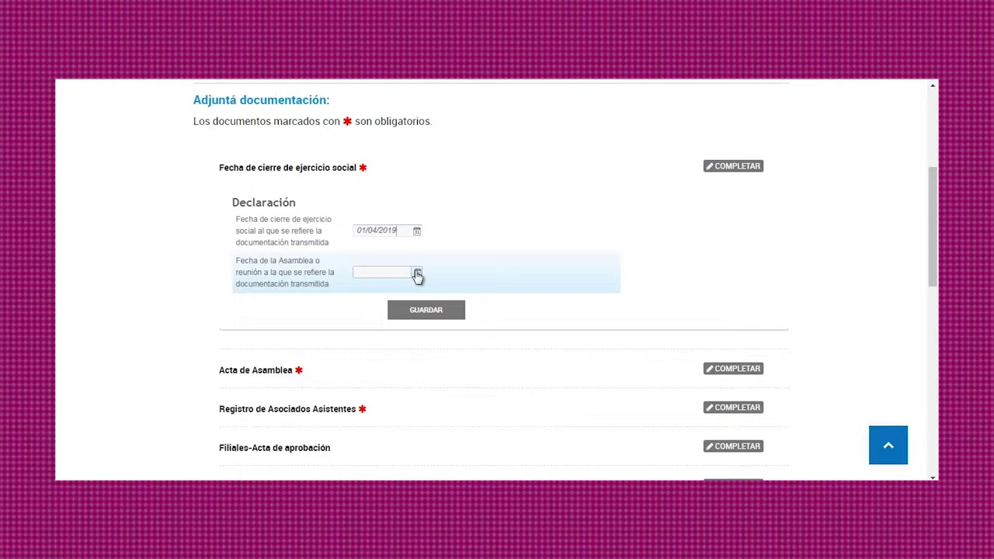
pyautogui.click(417, 274)
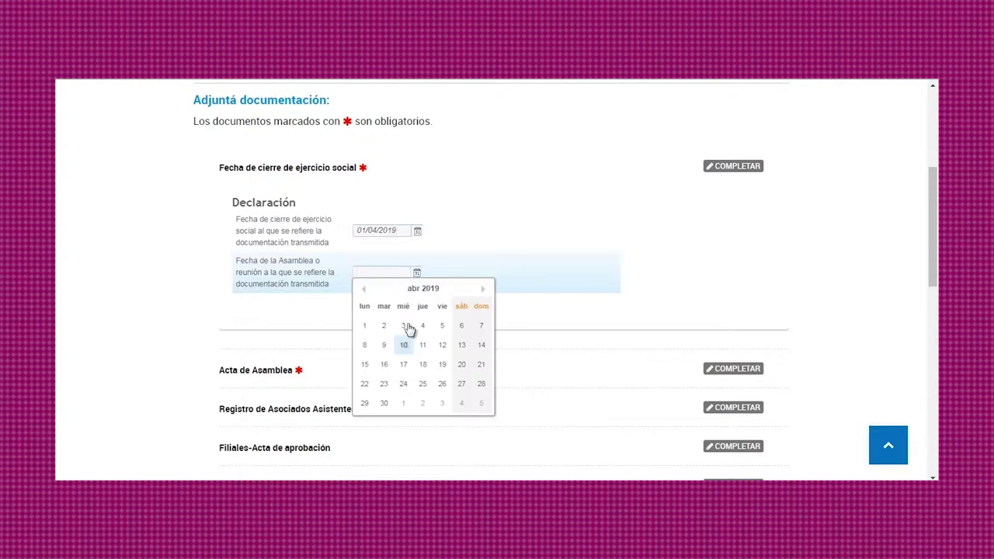
pyautogui.click(405, 349)
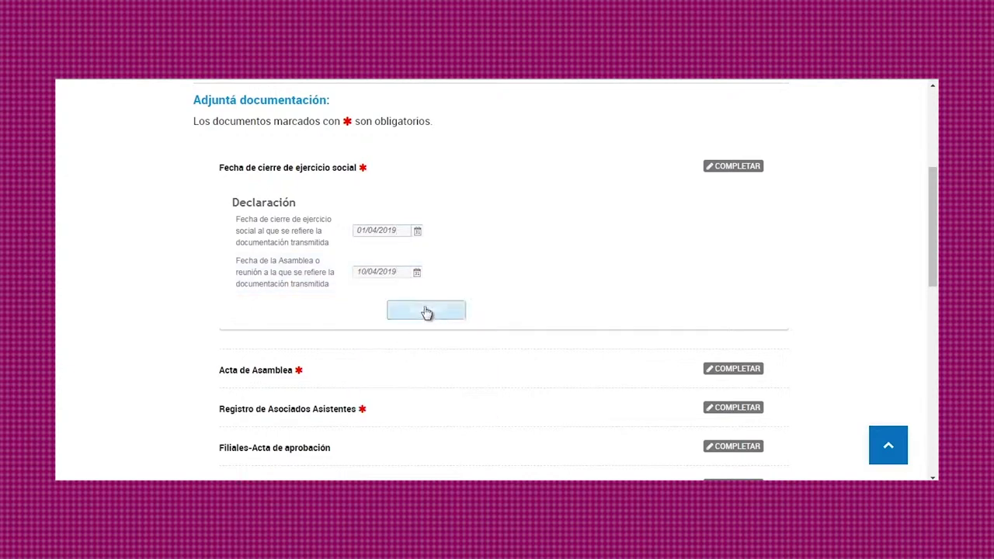
pyautogui.click(424, 313)
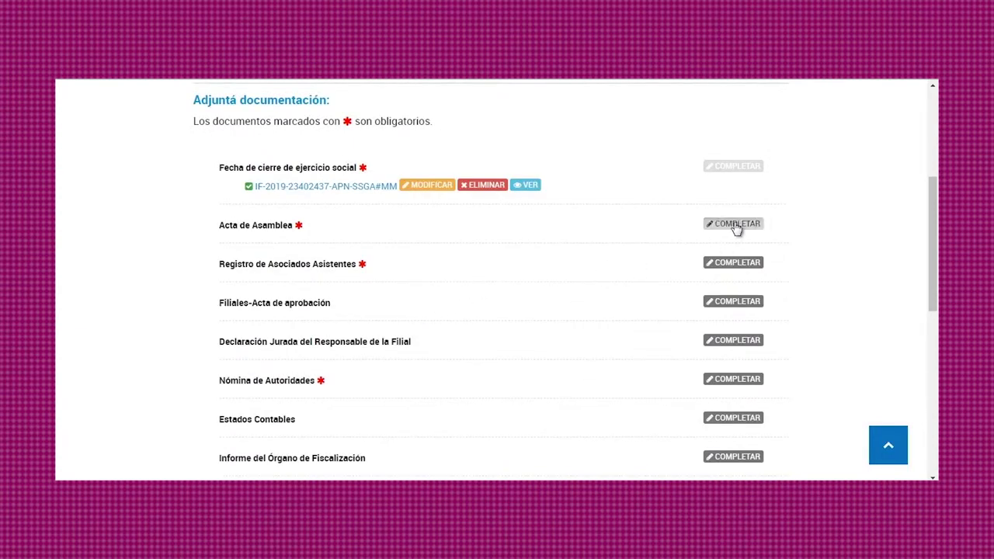
# Step: In Acta de Asamblea, set type Extraordinaria and confirm president, secretary and both designated members signed
pyautogui.click(735, 226)
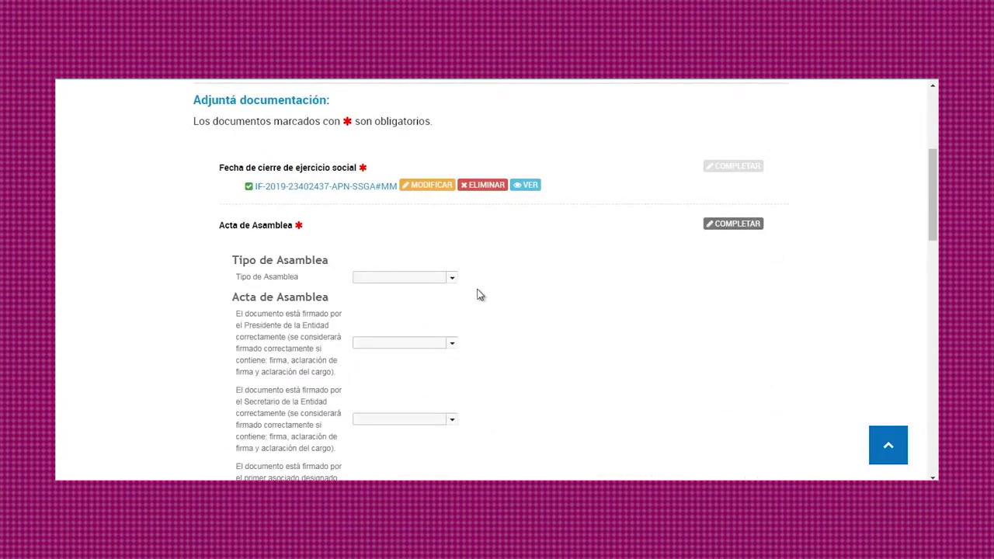
pyautogui.click(452, 279)
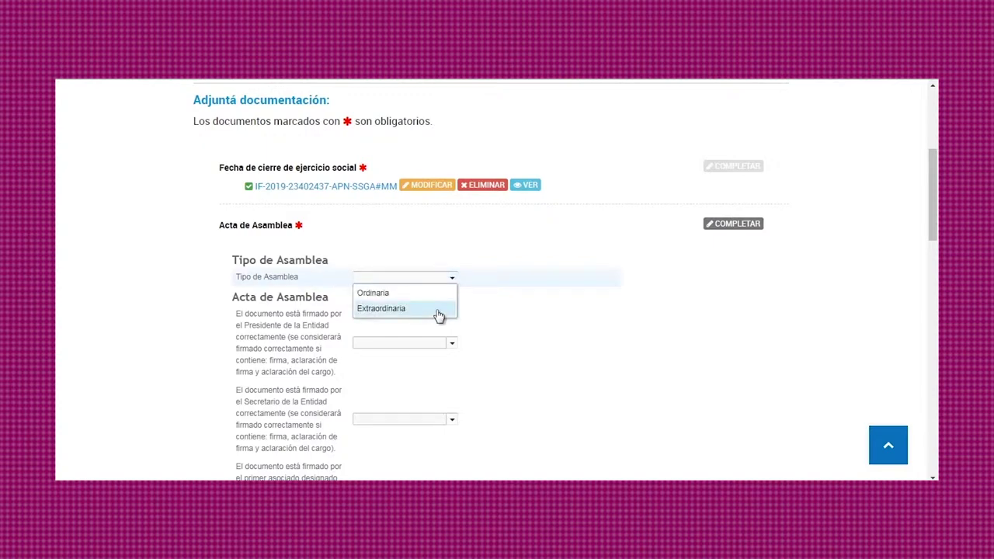
pyautogui.click(437, 310)
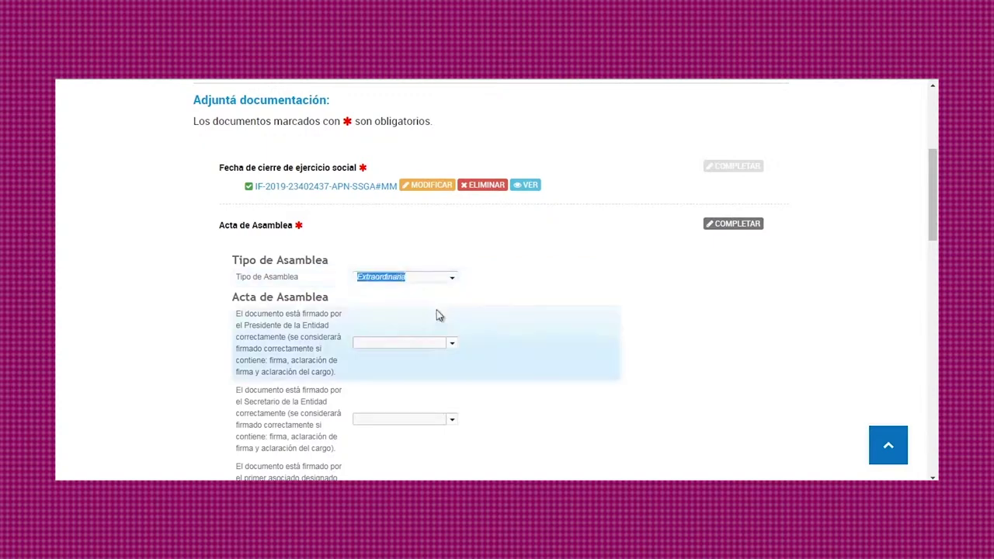
pyautogui.click(453, 347)
pyautogui.click(449, 359)
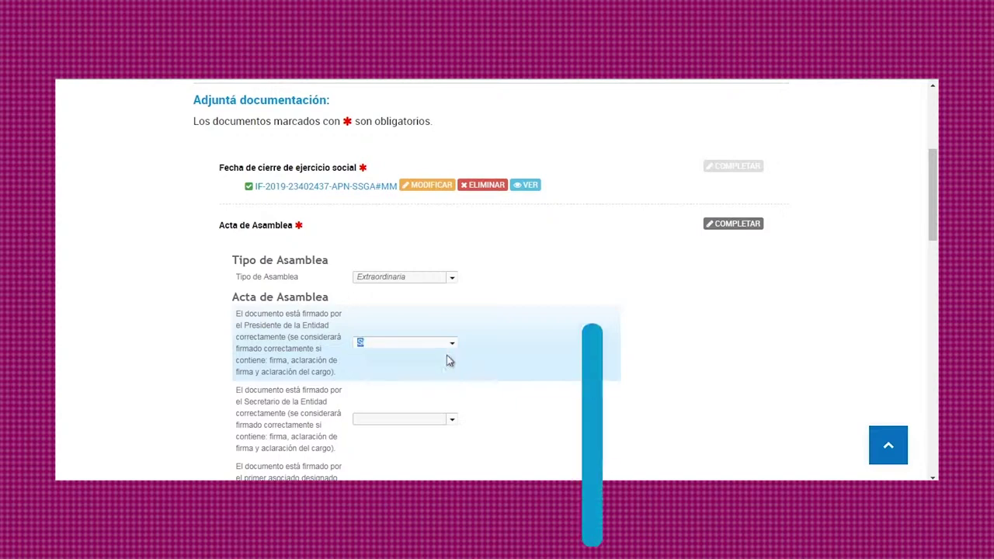
pyautogui.click(454, 422)
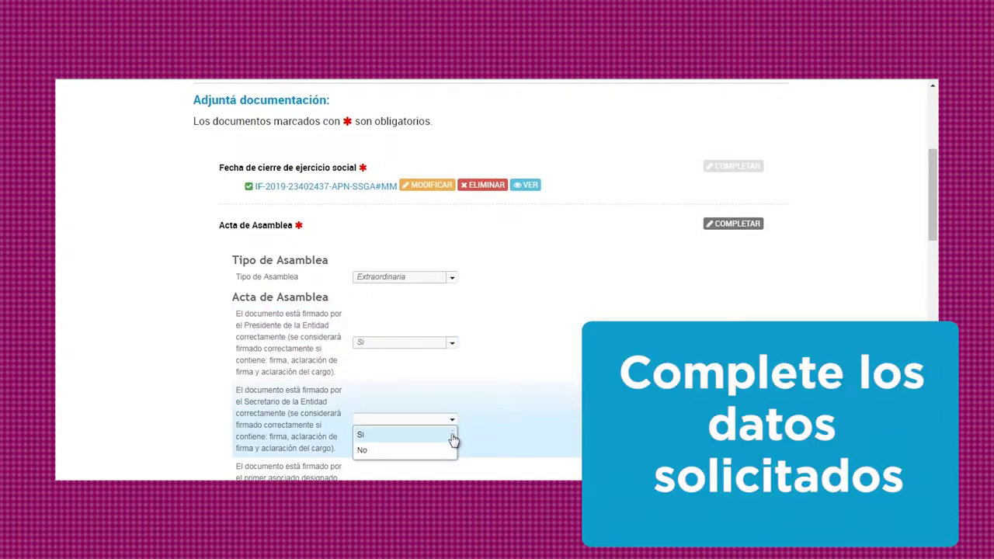
pyautogui.click(453, 436)
pyautogui.scroll(-3, 479, 411)
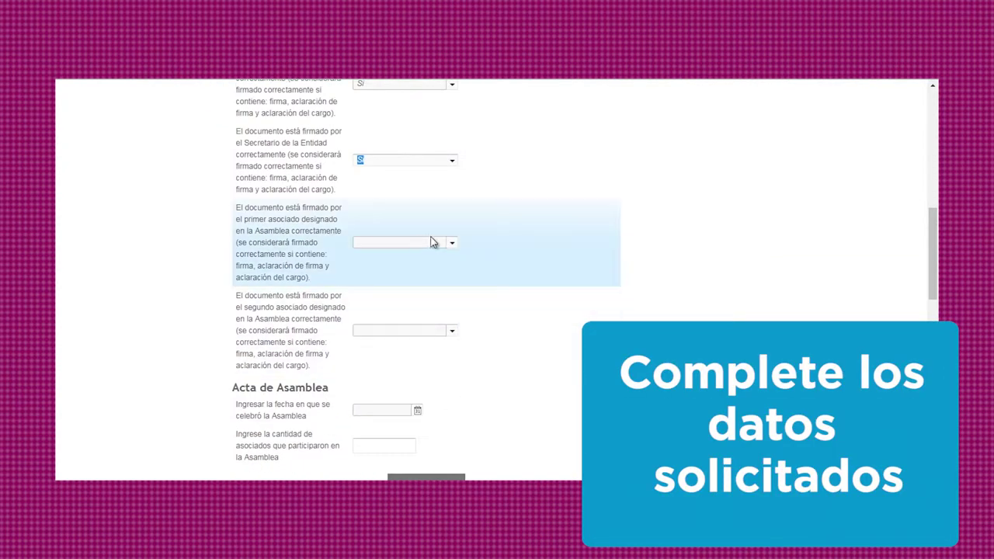
pyautogui.click(450, 244)
pyautogui.click(444, 257)
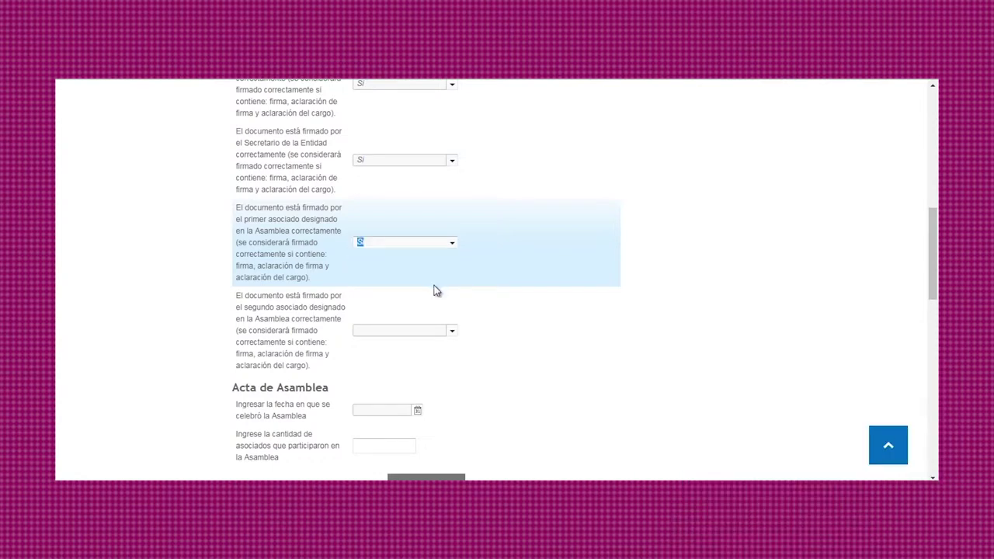
pyautogui.click(453, 334)
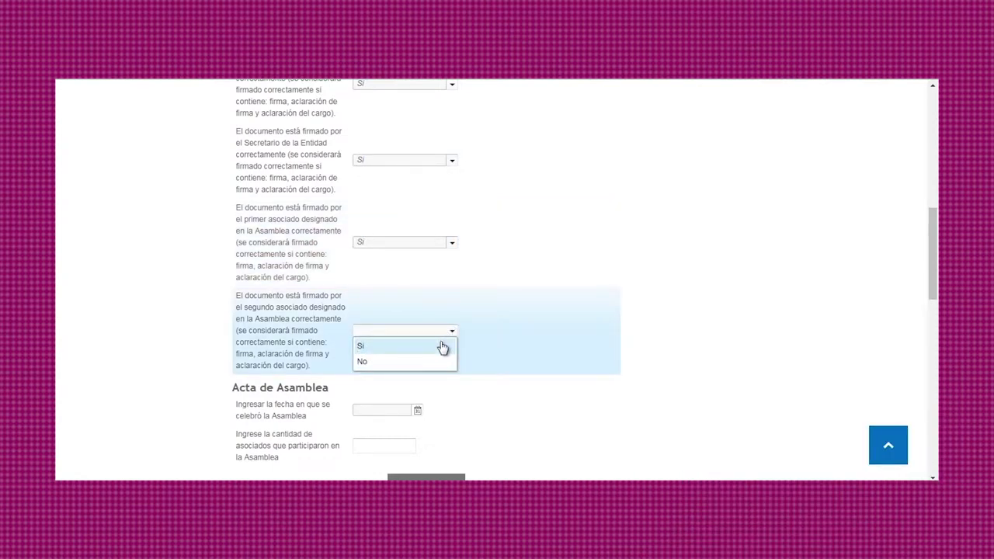
pyautogui.click(440, 346)
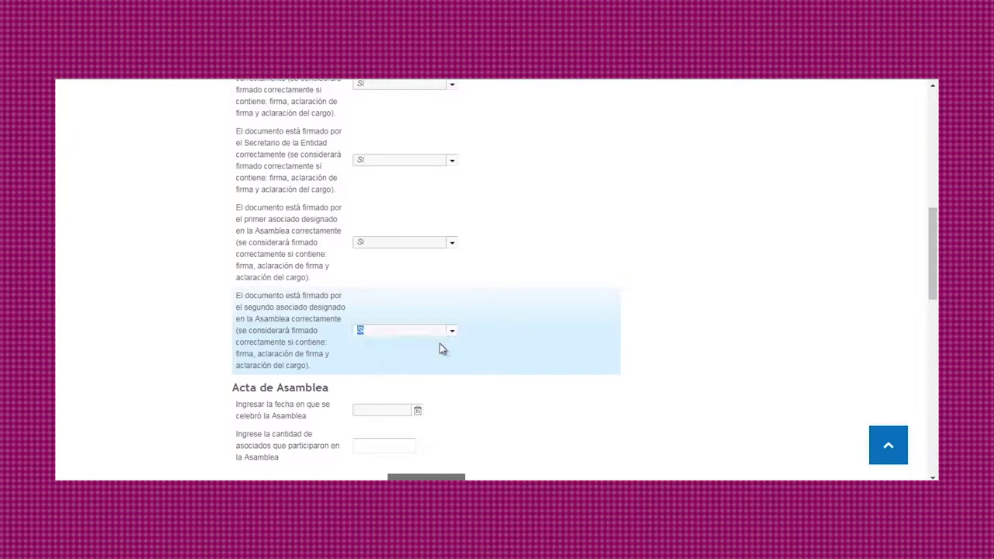
# Step: Set the assembly date to 10/04/2019, enter 100 attending members, and save the minutes form
pyautogui.click(417, 414)
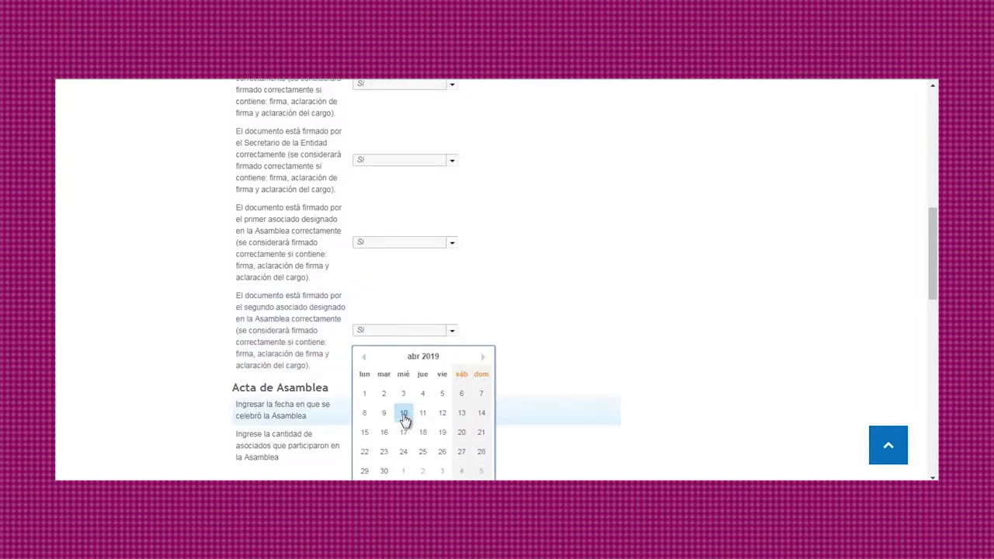
pyautogui.click(404, 413)
pyautogui.scroll(-3, 474, 370)
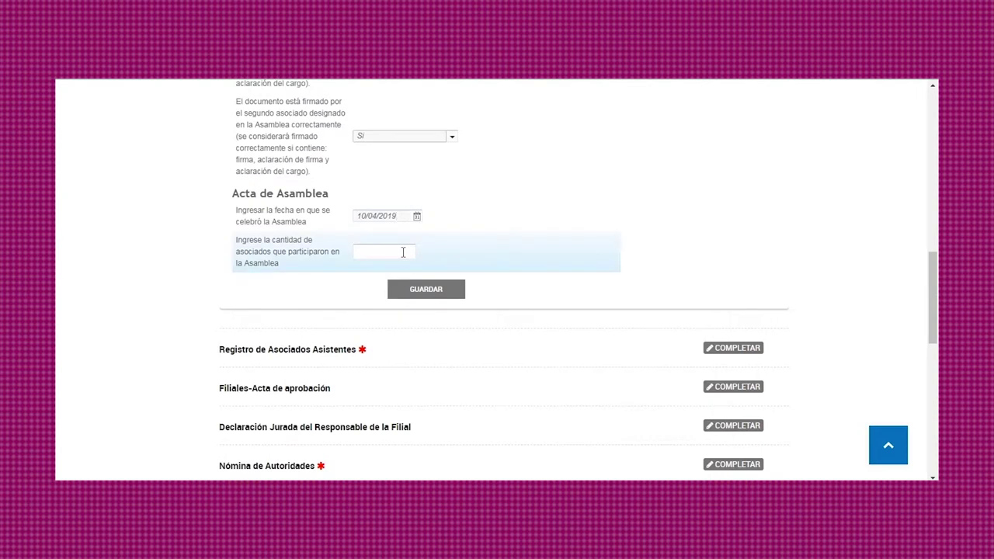
pyautogui.click(403, 252)
pyautogui.write('100')
pyautogui.click(412, 291)
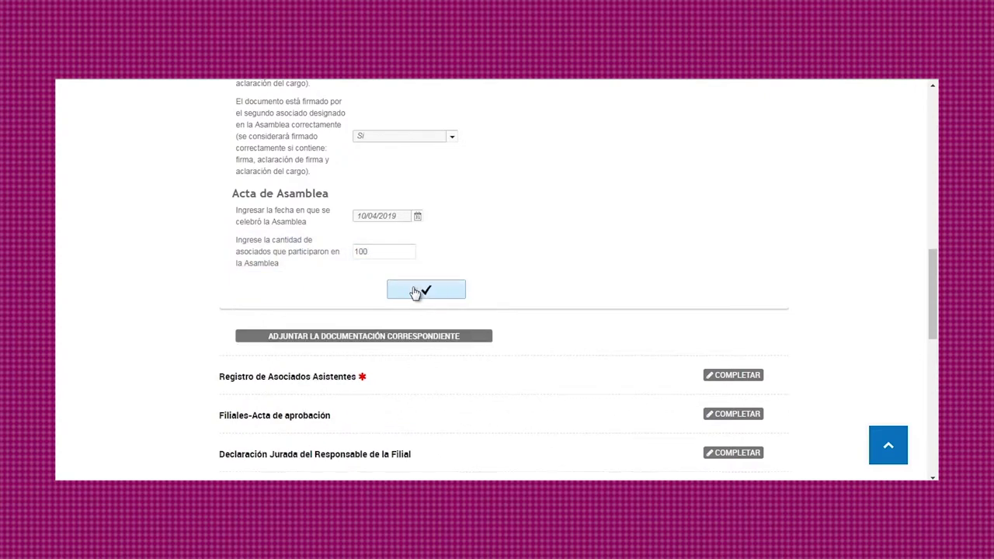
# Step: Attach and upload the COOPERATIVAS PDF as the assembly minutes file
pyautogui.click(412, 338)
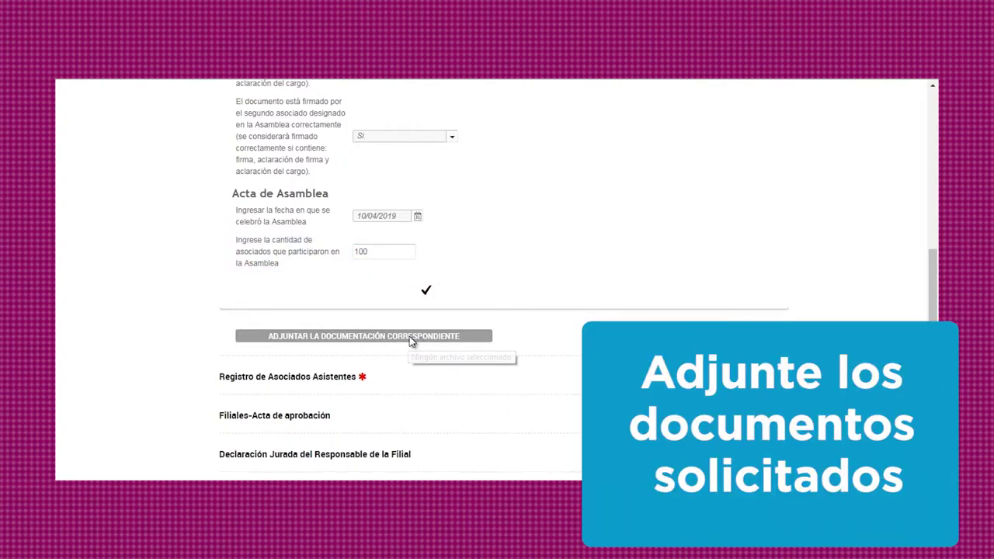
pyautogui.click(423, 237)
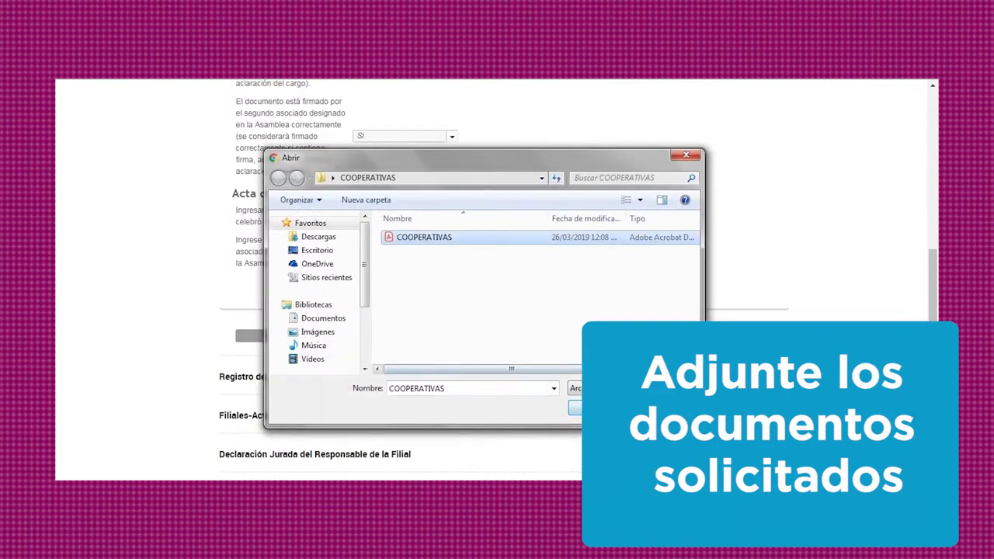
pyautogui.click(575, 408)
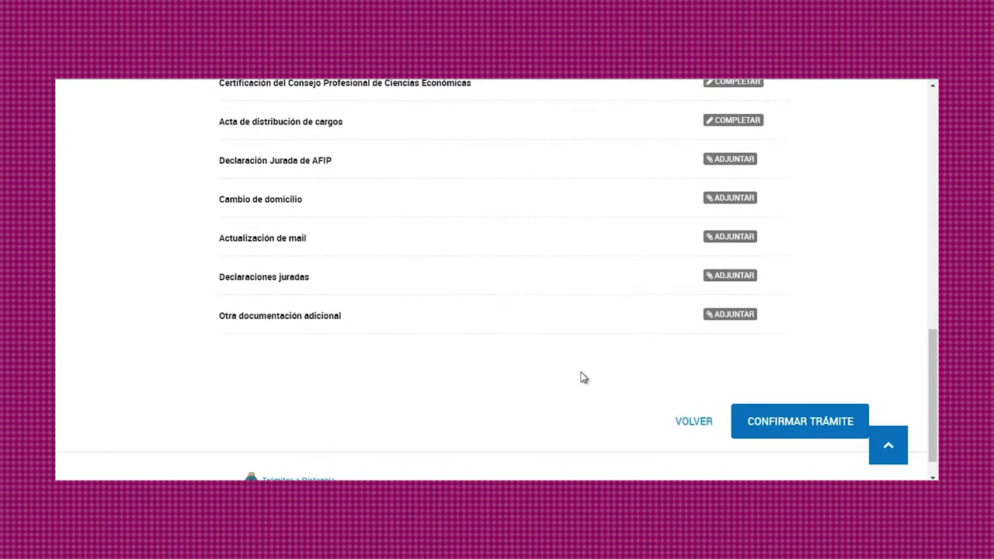
pyautogui.scroll(4, 583, 369)
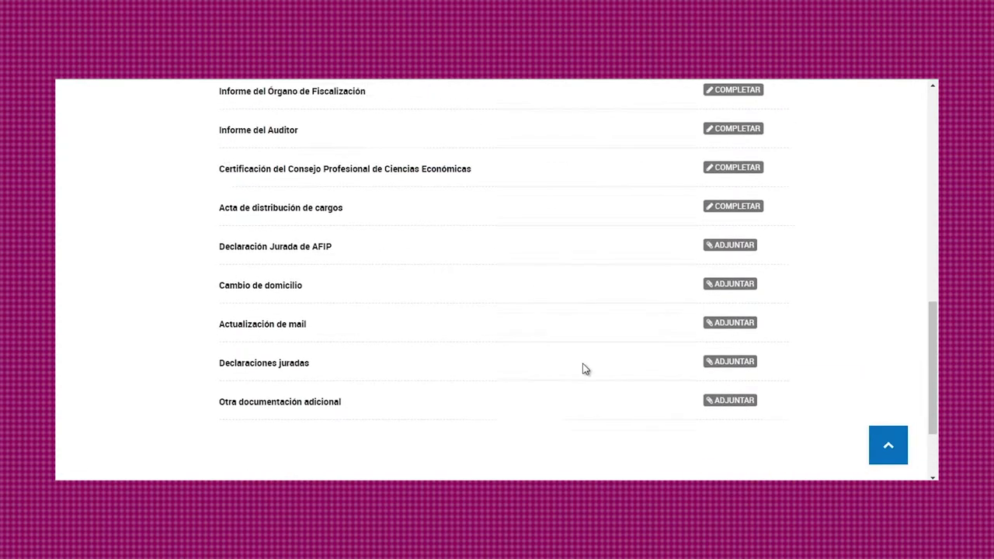
# Step: Record 100 attending members in Registro de Asociados Asistentes and save it
pyautogui.click(738, 133)
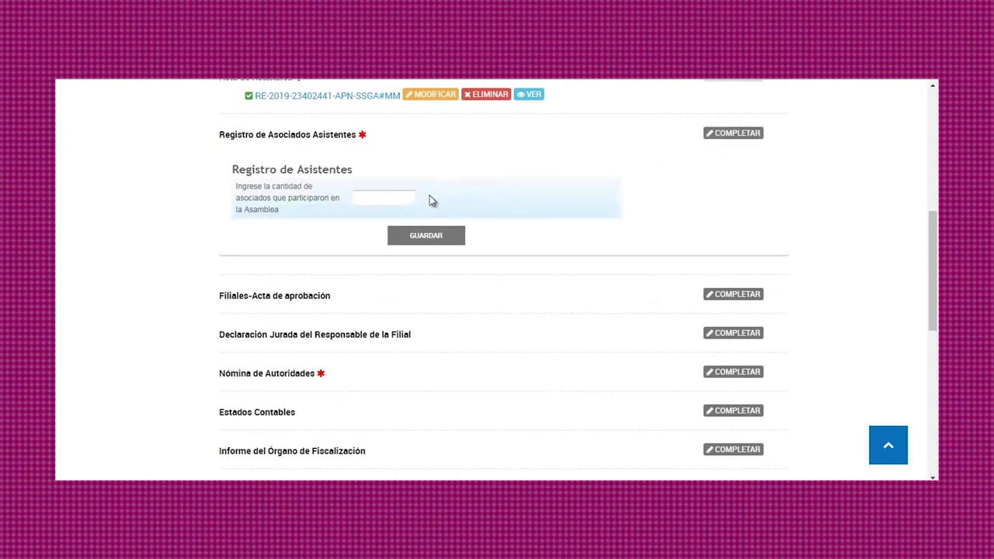
pyautogui.click(386, 197)
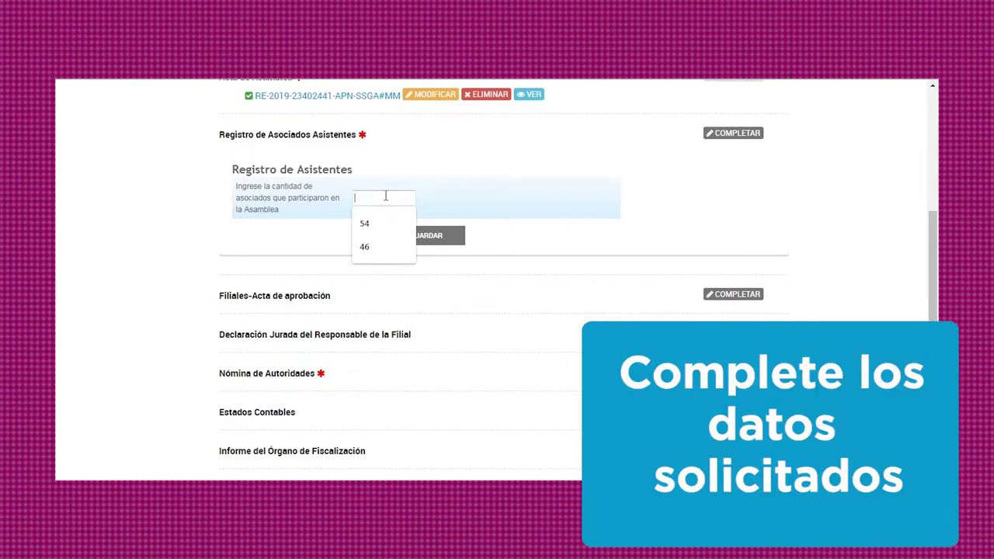
pyautogui.write('100')
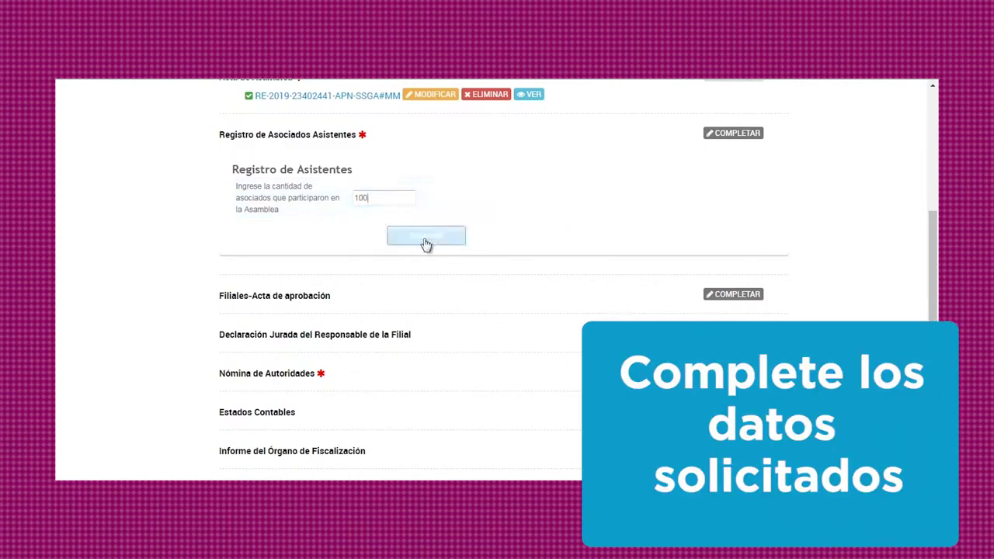
pyautogui.click(425, 237)
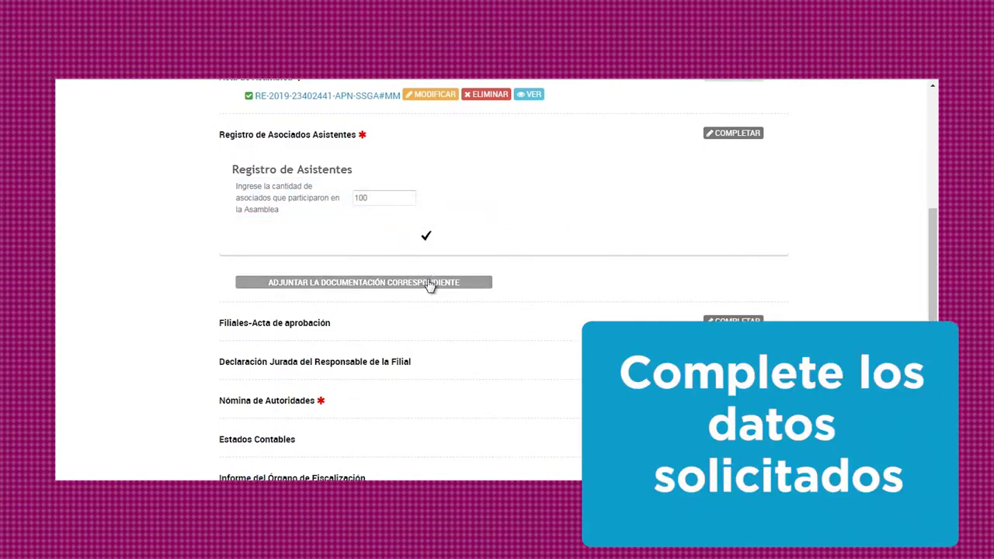
# Step: Attach the COOPERATIVAS file to the registration, then open the Filiales-Acta de aprobación form
pyautogui.click(429, 284)
pyautogui.click(426, 238)
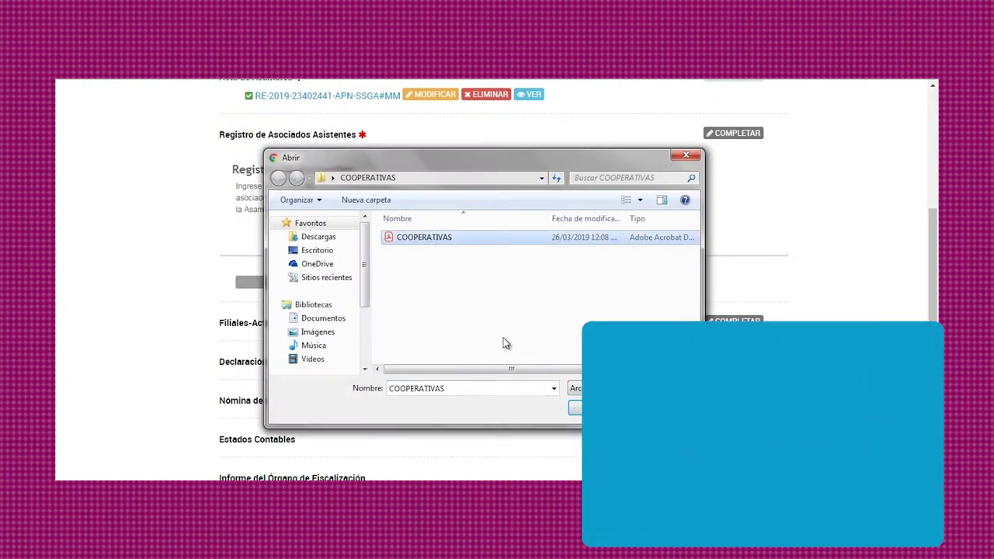
pyautogui.press('Return')
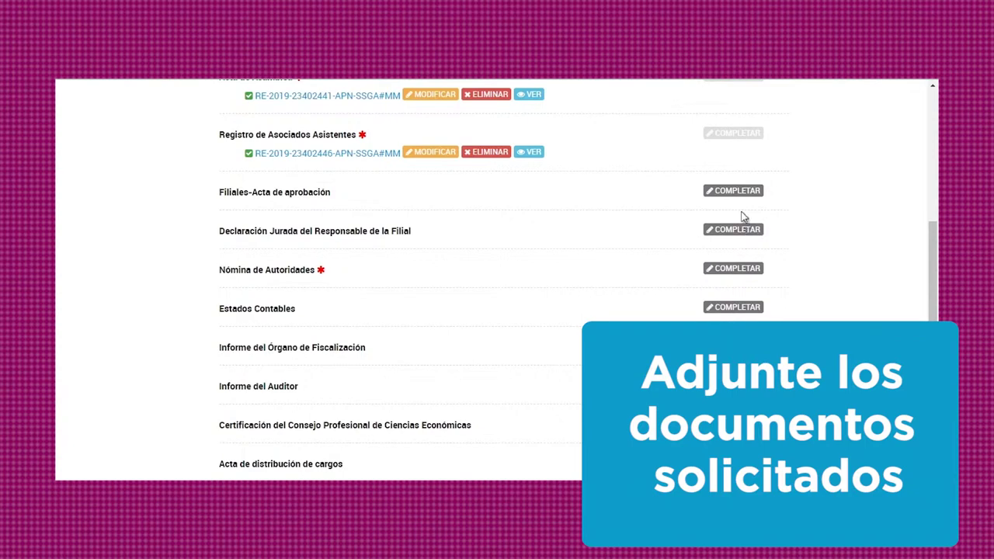
pyautogui.click(736, 196)
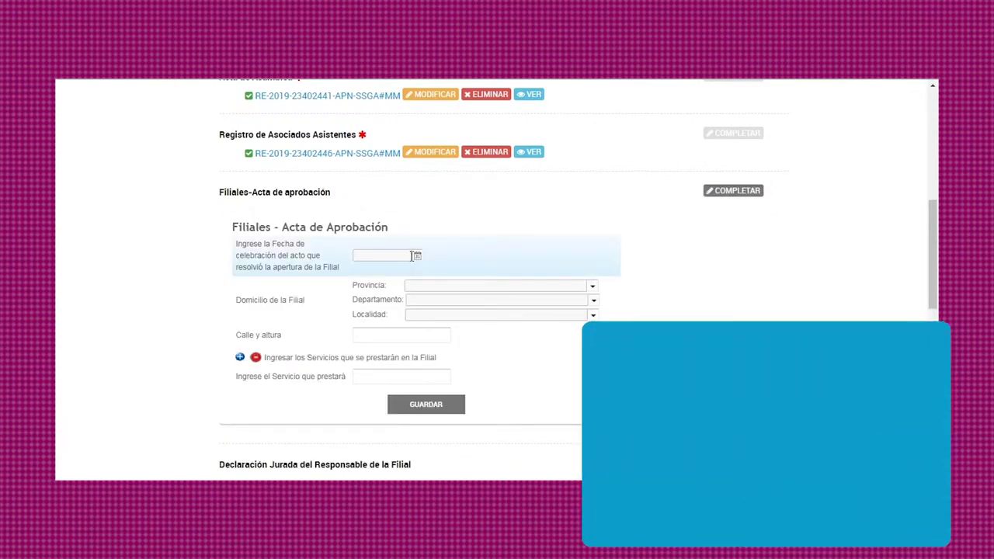
# Step: Set approval date 03/04/2019 and branch location CATAMARCA, department BELEN, locality BELEN
pyautogui.click(416, 258)
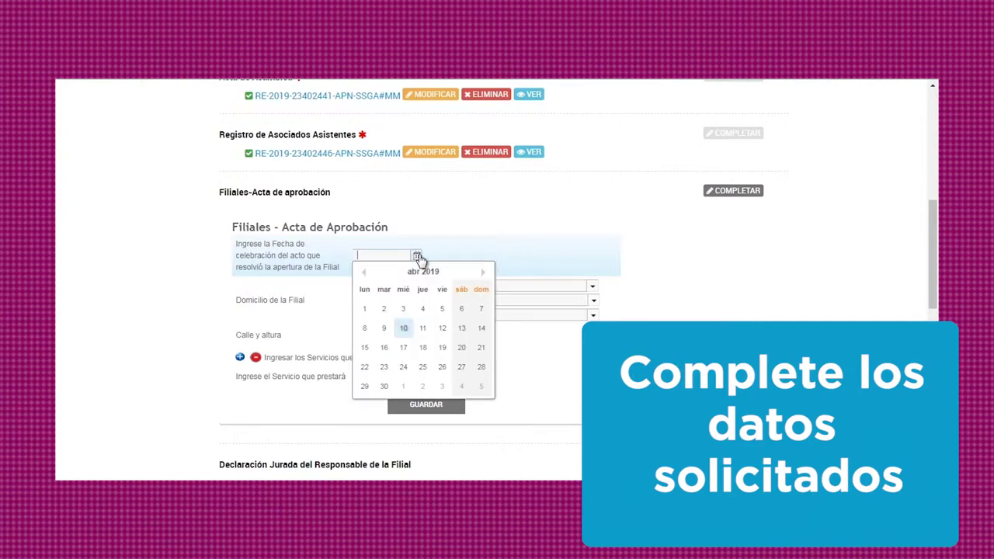
pyautogui.click(406, 311)
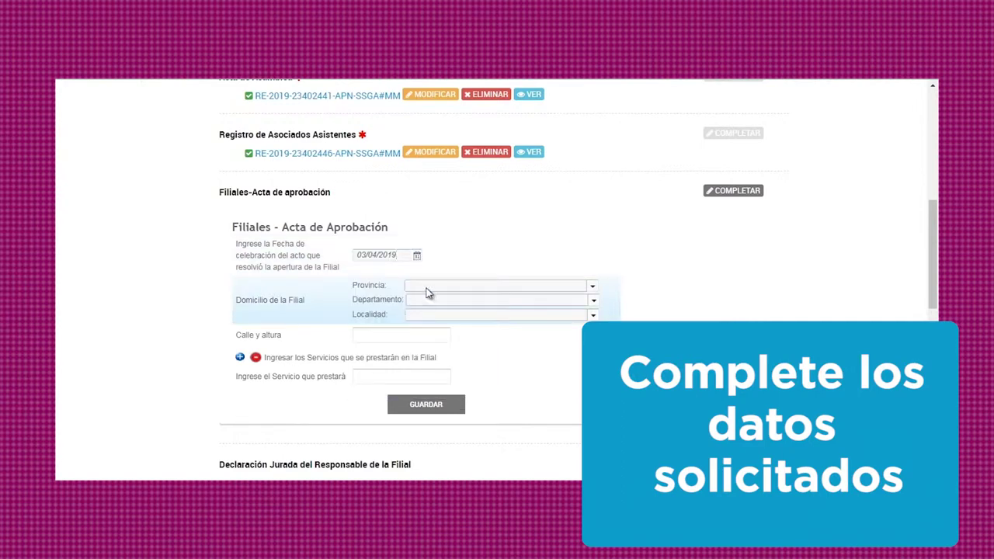
pyautogui.click(592, 287)
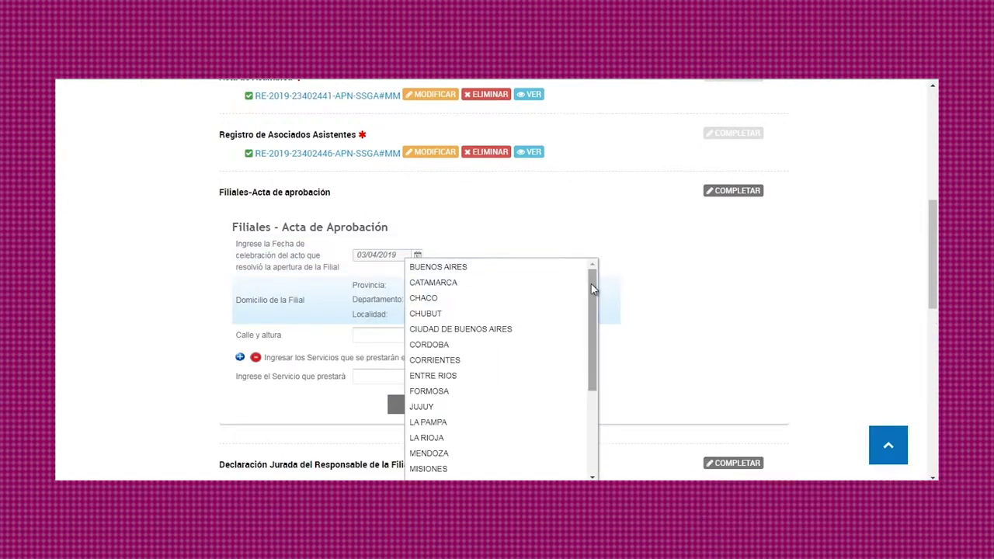
pyautogui.press('Up')
pyautogui.press('Return')
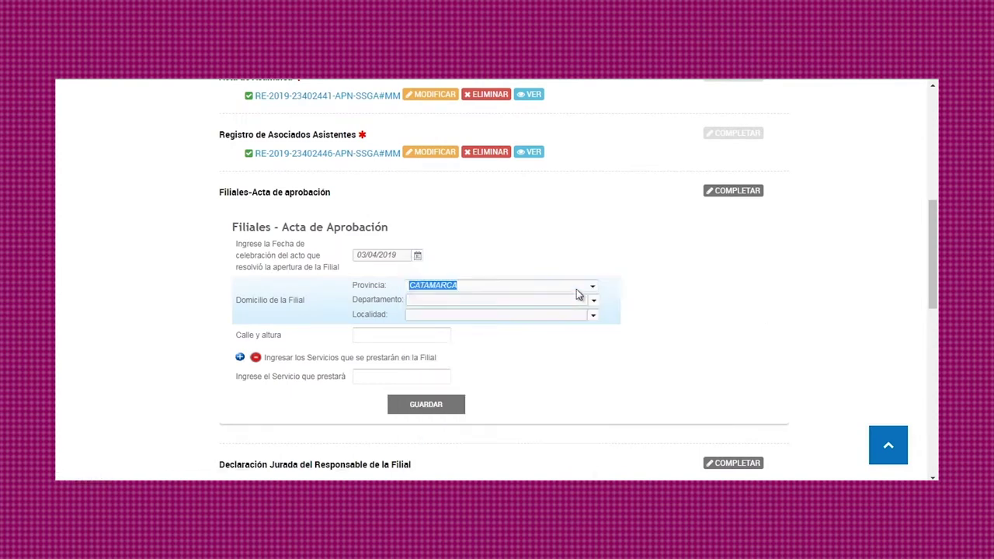
pyautogui.click(592, 301)
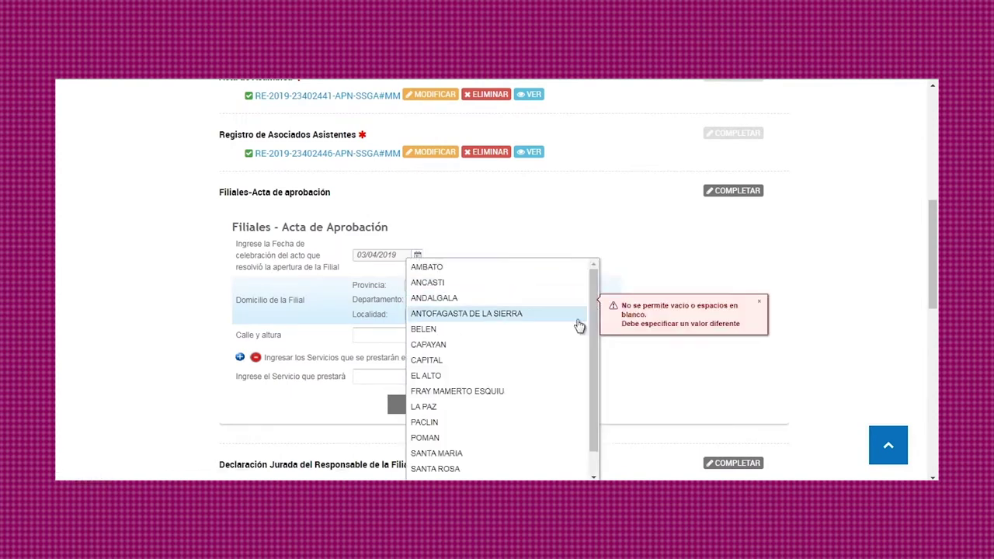
pyautogui.click(565, 331)
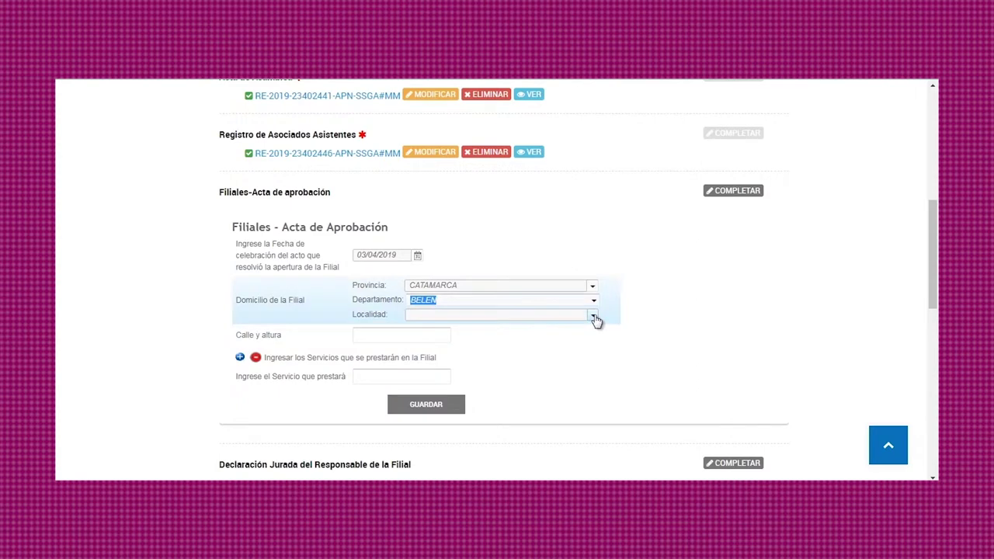
pyautogui.click(595, 319)
pyautogui.click(568, 346)
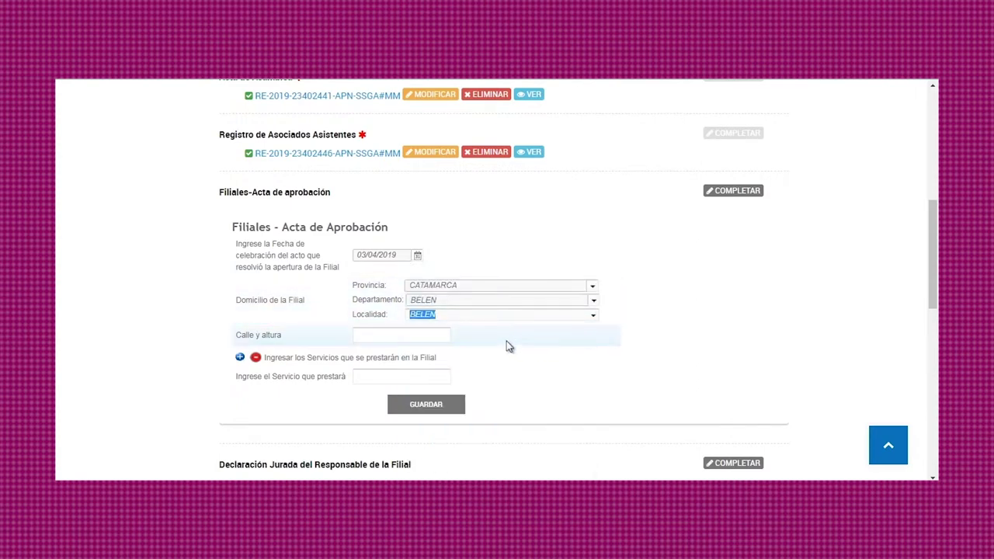
# Step: Enter street 'belen 123' and branch service 'prueba', removing the extra service entry
pyautogui.click(437, 335)
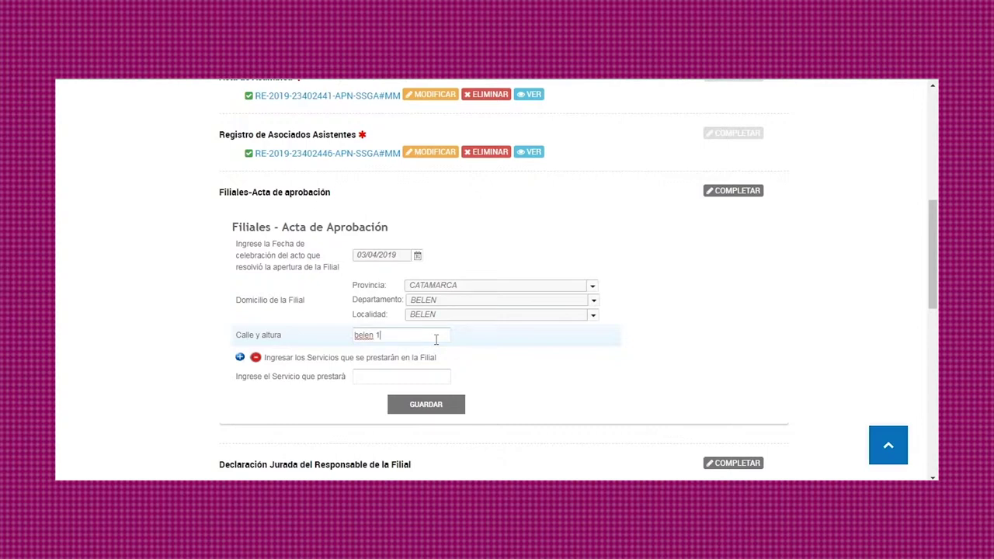
pyautogui.click(239, 358)
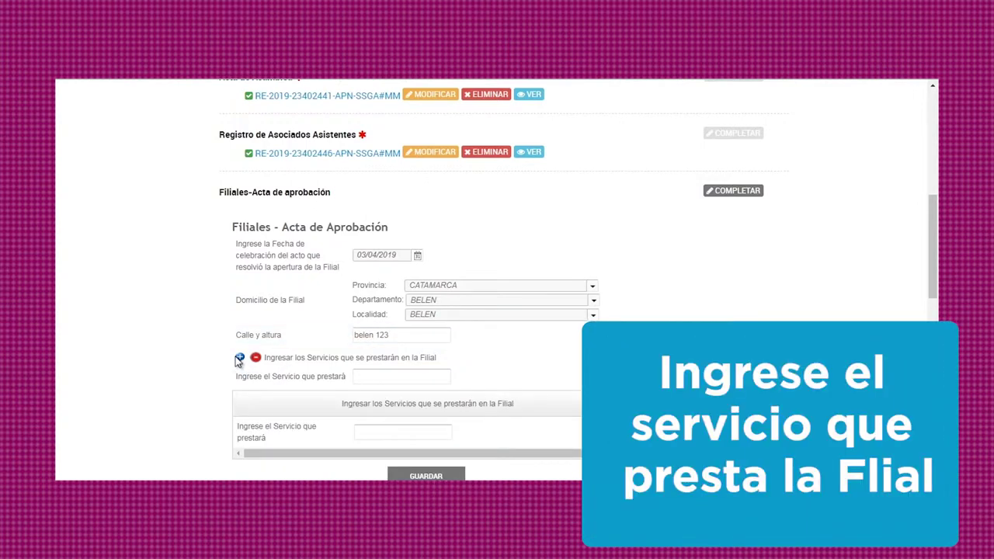
pyautogui.click(239, 358)
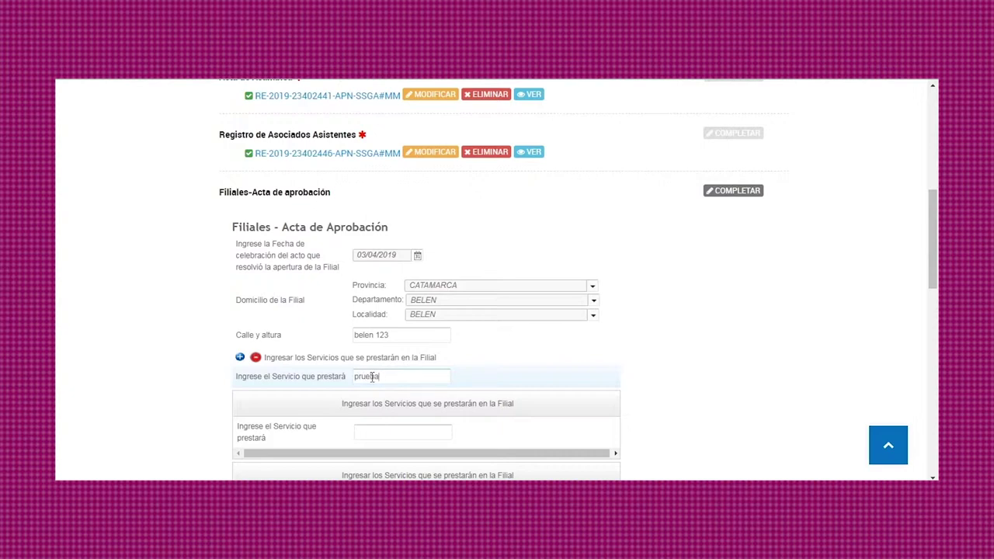
pyautogui.click(256, 357)
# Step: Save the branch approval form, then upload the COOPERATIVAS PDF as its documentation
pyautogui.scroll(-2, 420, 350)
pyautogui.click(426, 347)
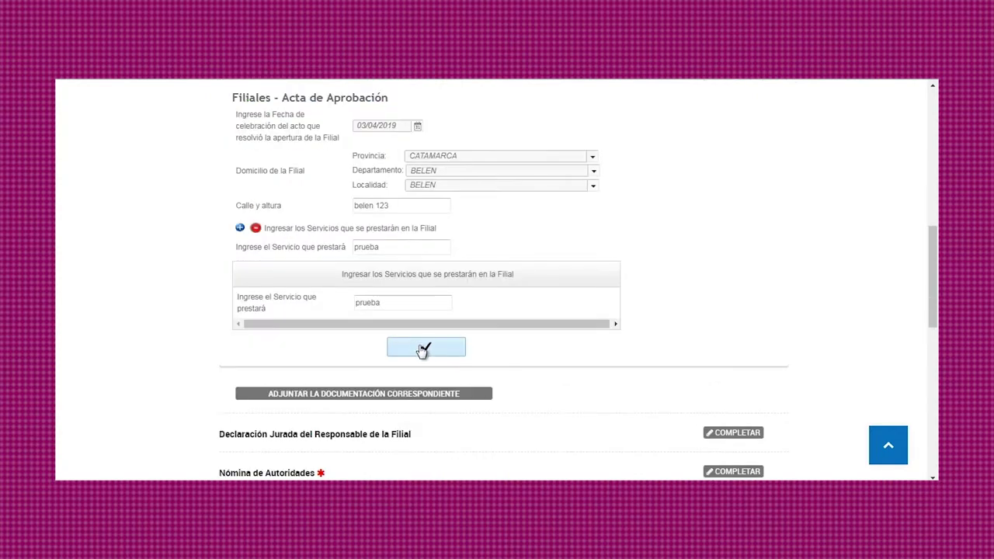
pyautogui.click(416, 396)
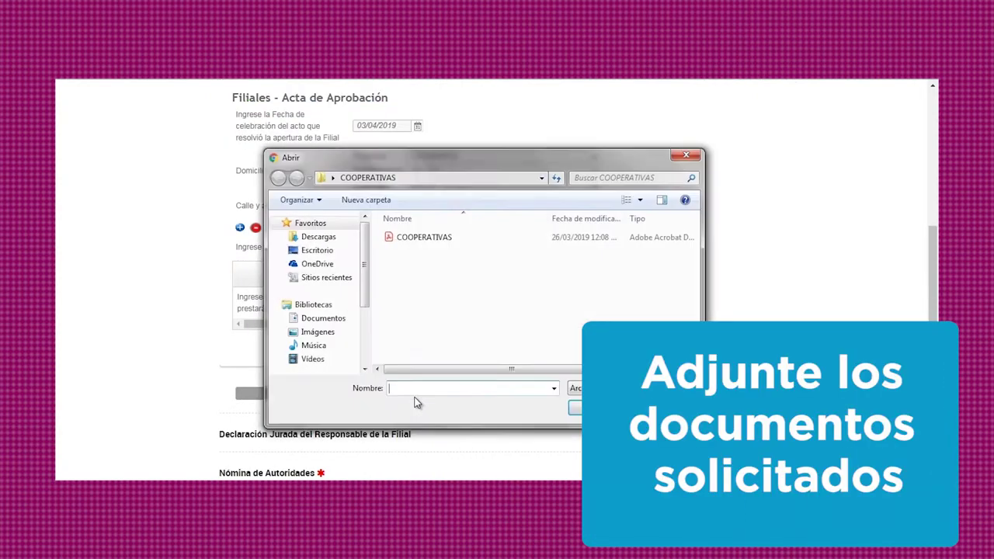
pyautogui.click(435, 241)
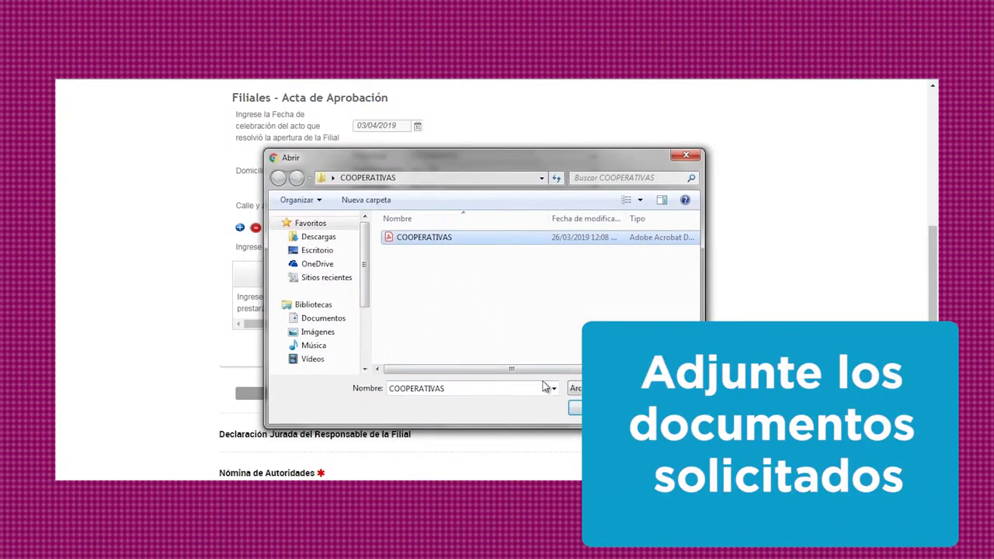
pyautogui.click(576, 408)
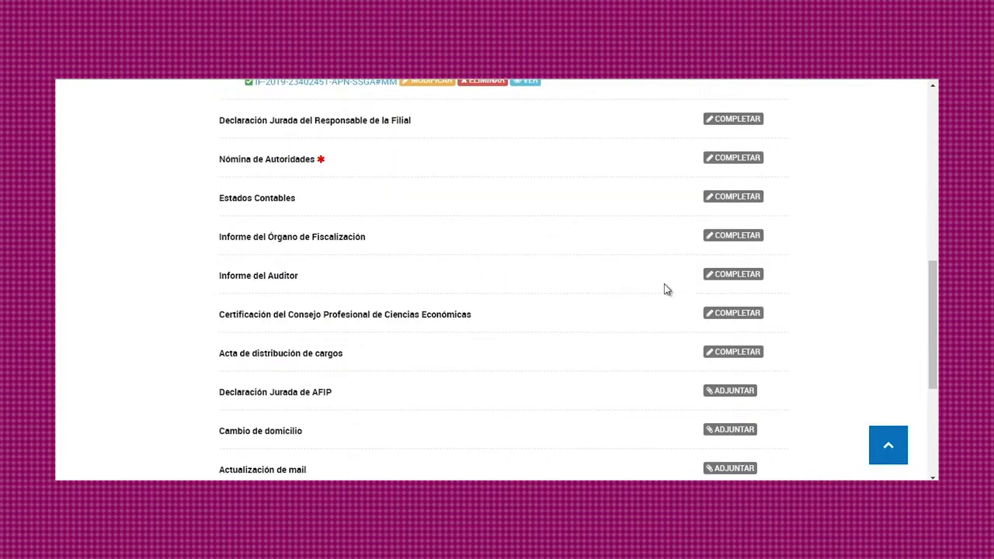
pyautogui.scroll(2, 665, 283)
# Step: In the branch manager's sworn declaration, enter the responsible person's name, DNI type and document number
pyautogui.click(749, 252)
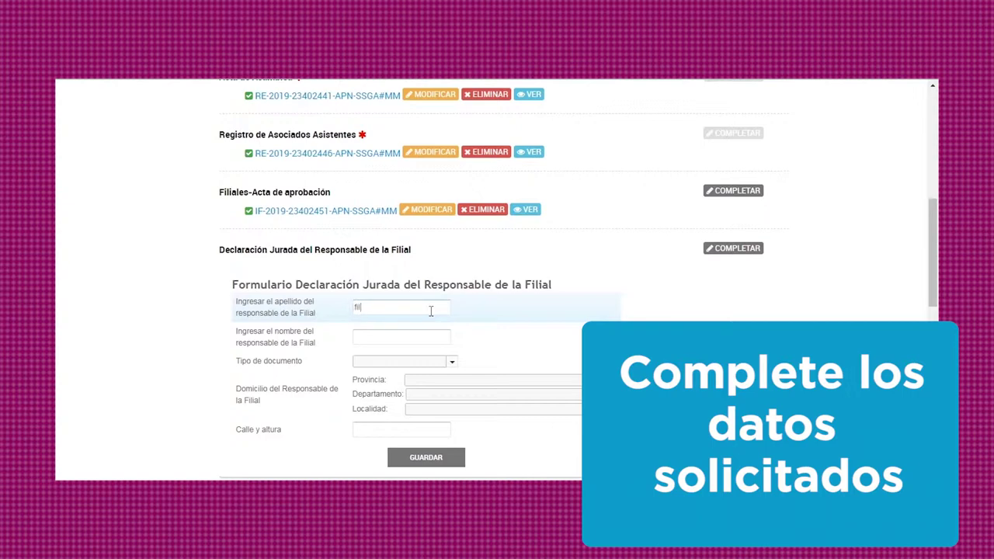
pyautogui.write('filial')
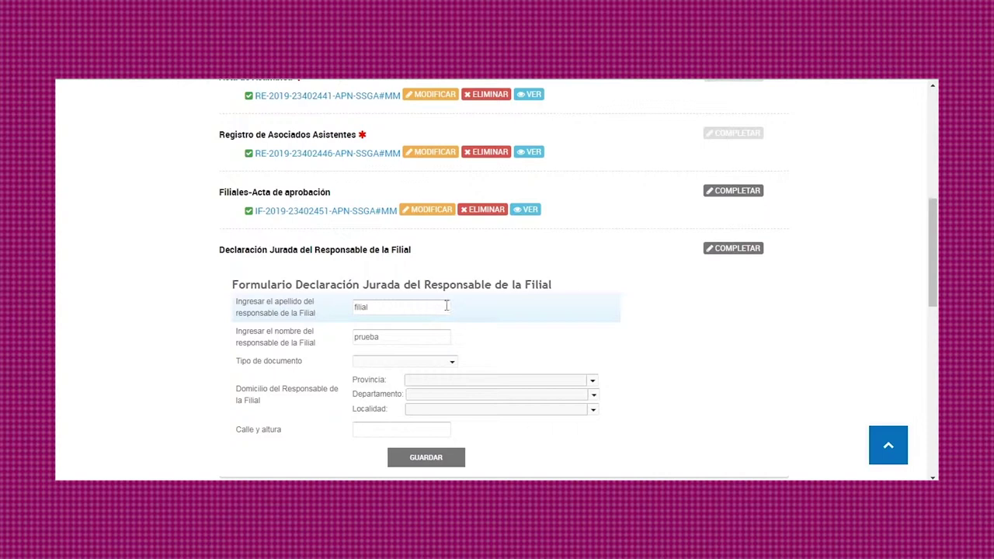
pyautogui.click(451, 364)
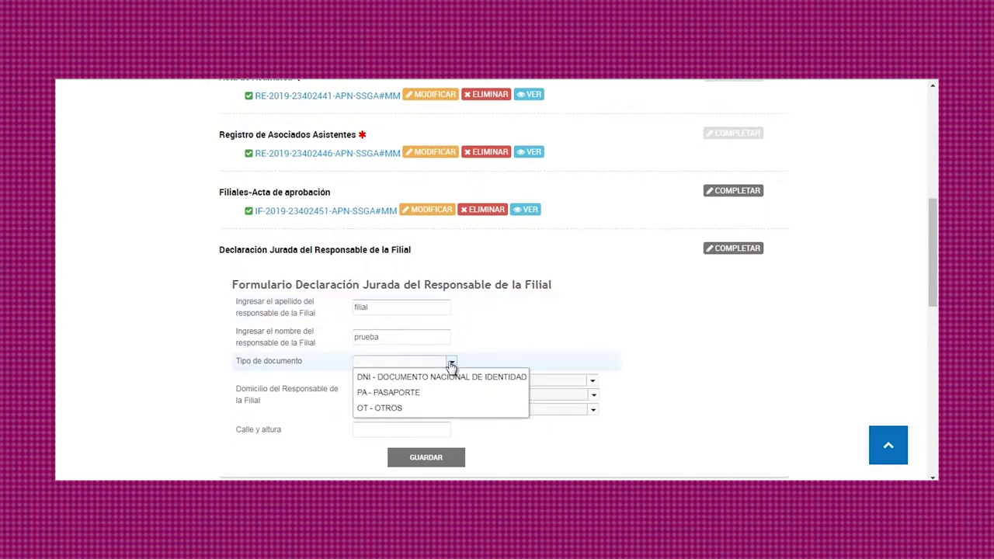
pyautogui.click(453, 378)
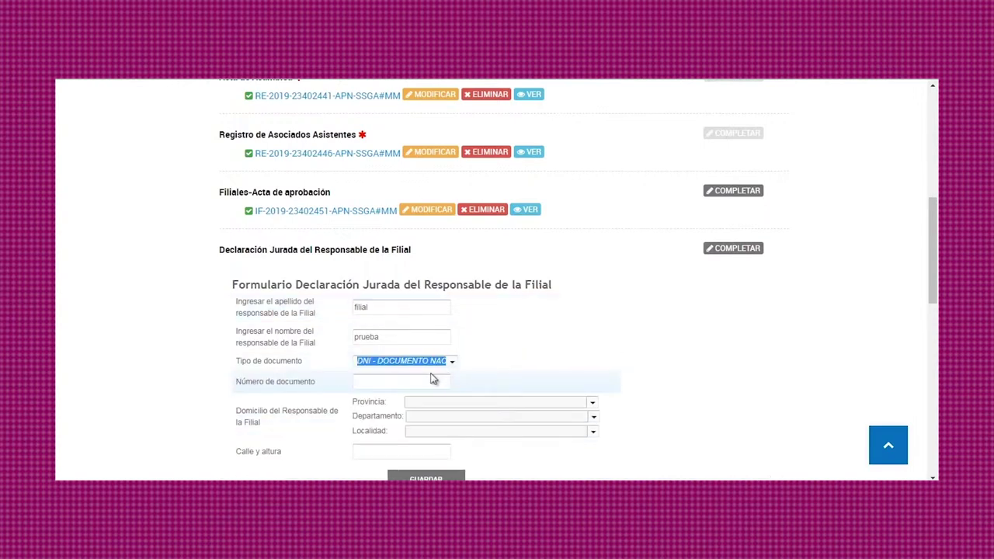
pyautogui.click(426, 379)
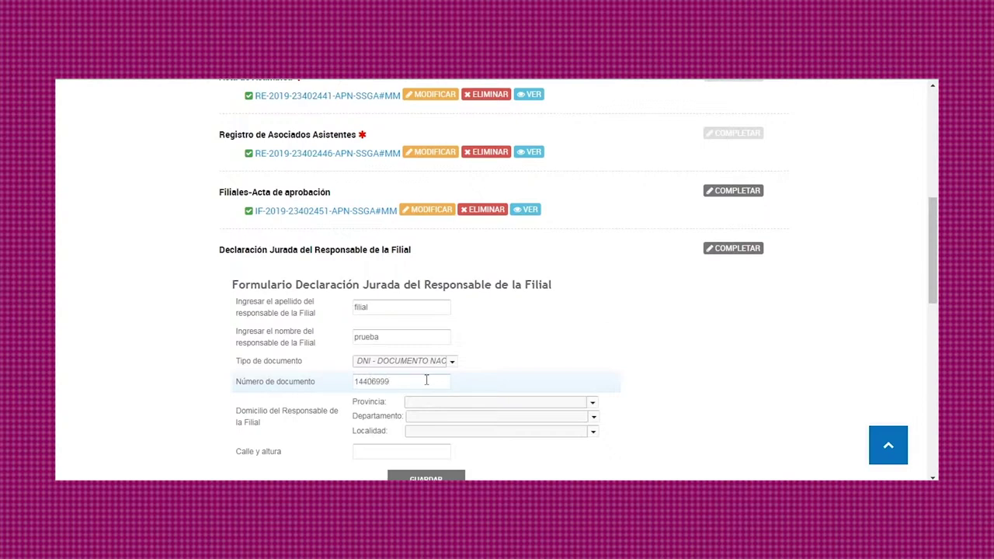
# Step: Set the address to CIUDAD DE BUENOS AIRES, COMUNA 7, FLORES, street 'flores 111'
pyautogui.click(592, 404)
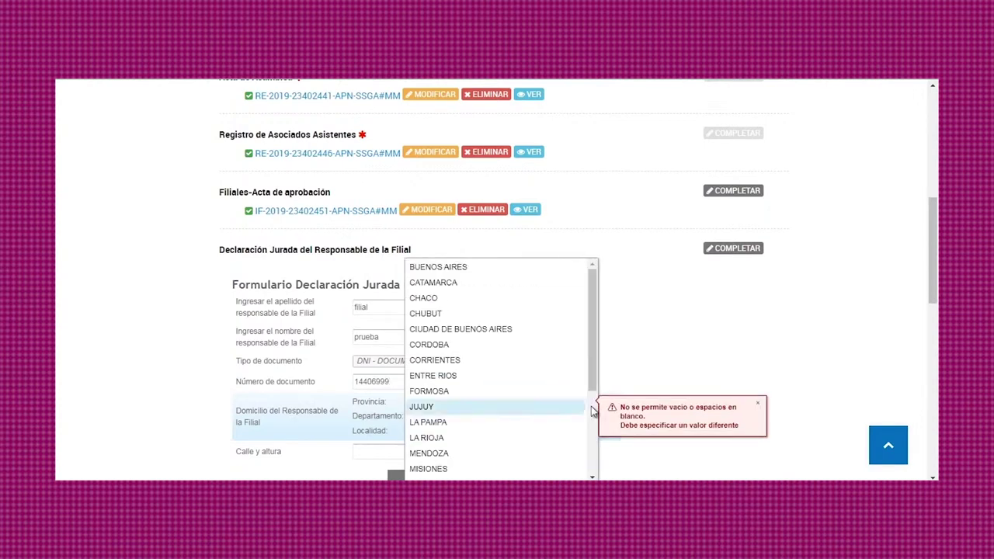
pyautogui.click(521, 334)
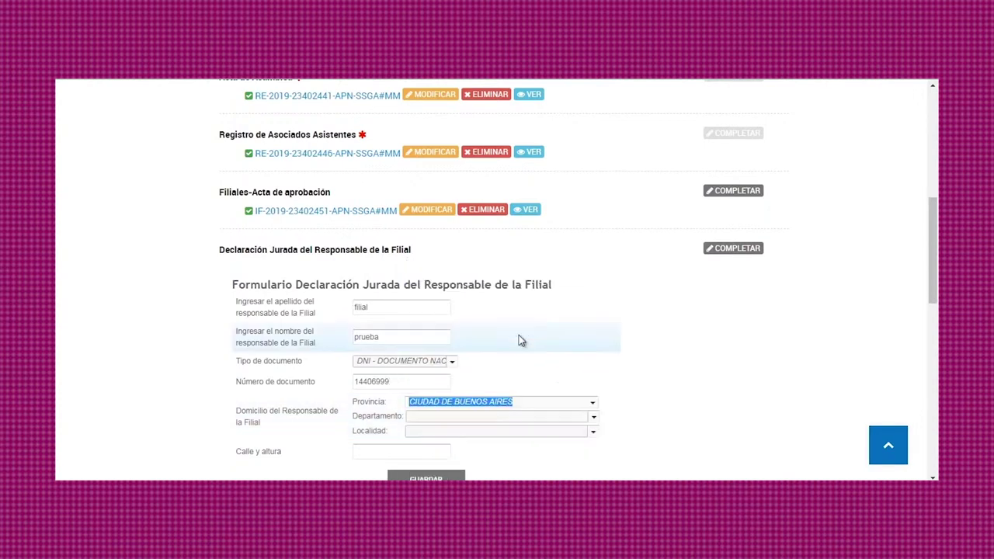
pyautogui.click(594, 418)
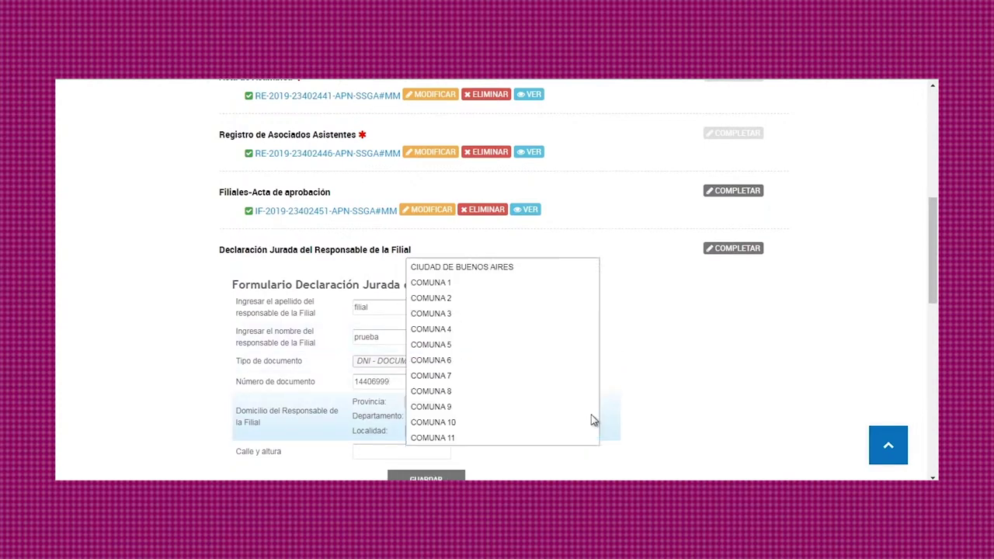
pyautogui.click(507, 381)
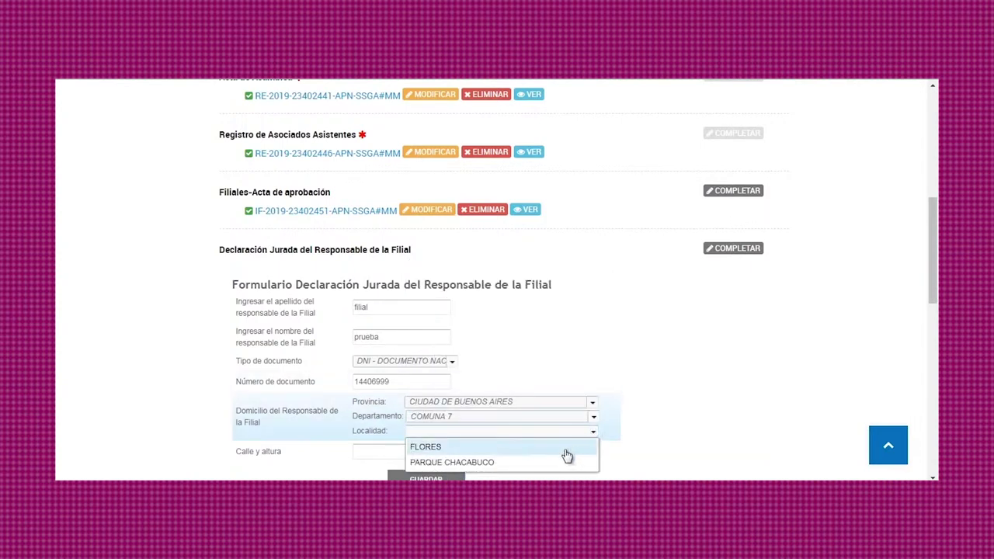
pyautogui.click(565, 448)
pyautogui.scroll(-2, 576, 432)
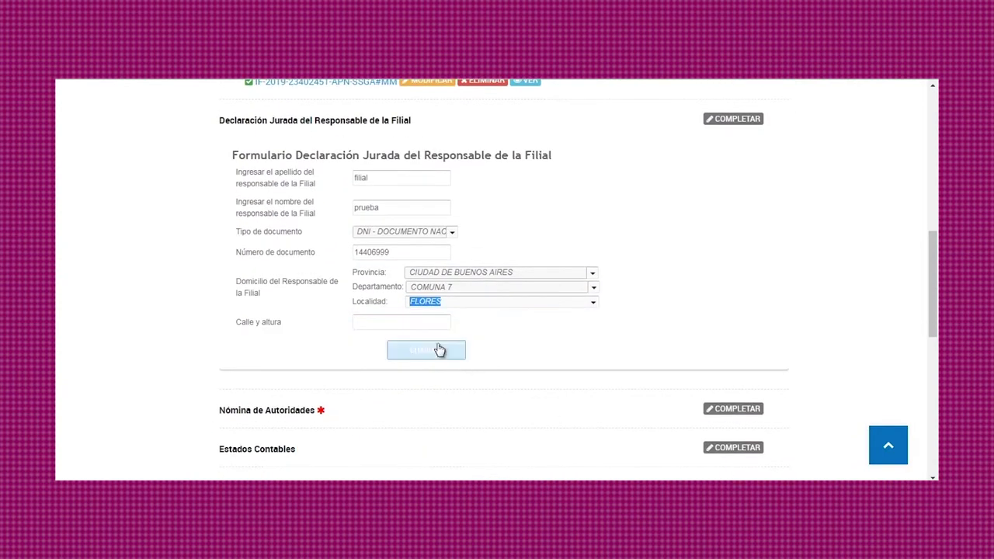
pyautogui.click(417, 324)
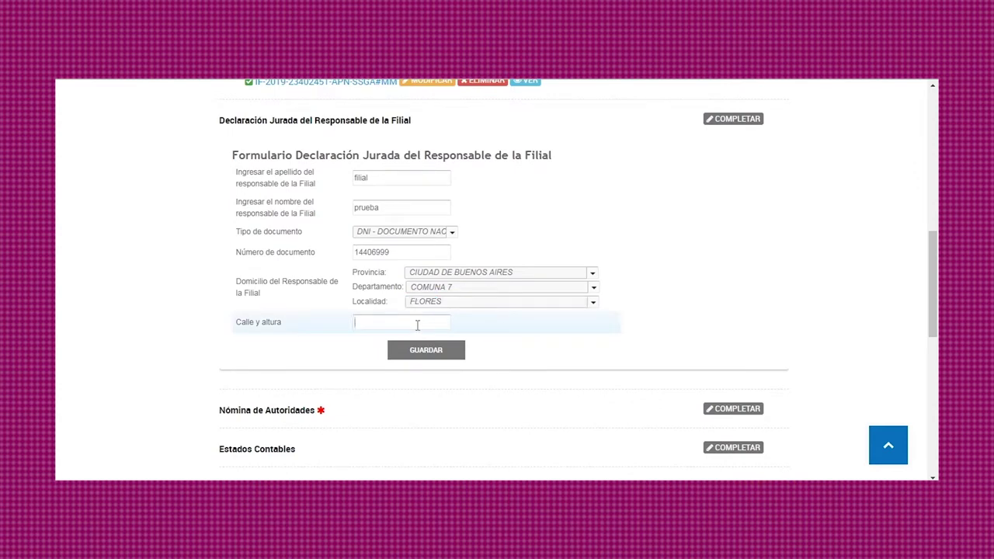
pyautogui.write('flores 111')
# Step: Save the sworn declaration and upload the COOPERATIVAS PDF as its supporting documentation
pyautogui.click(427, 351)
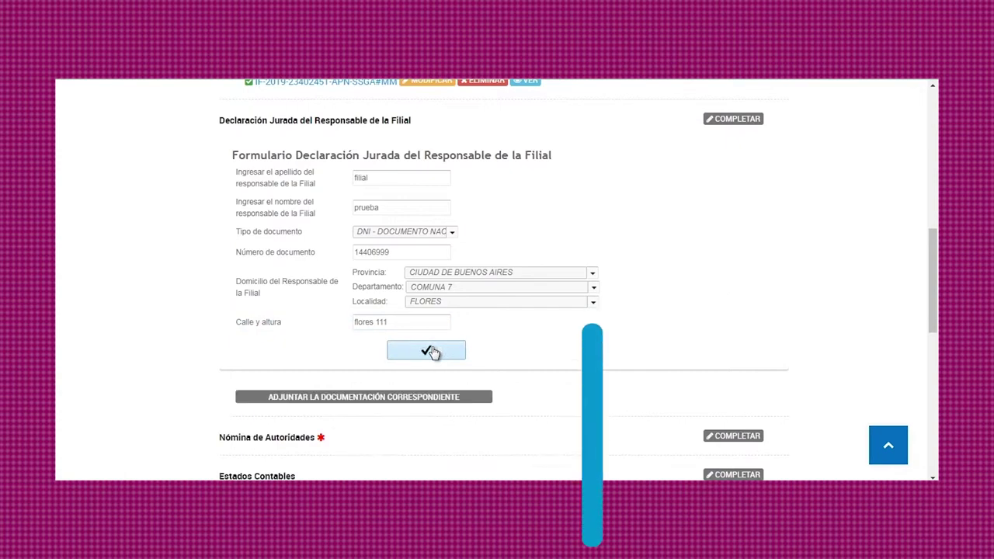
pyautogui.click(433, 397)
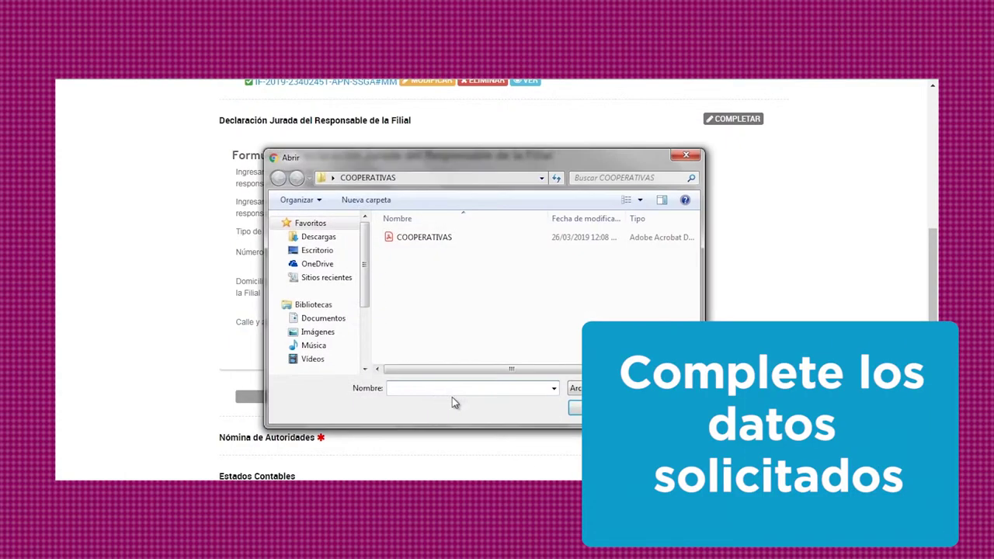
pyautogui.click(432, 240)
pyautogui.click(574, 409)
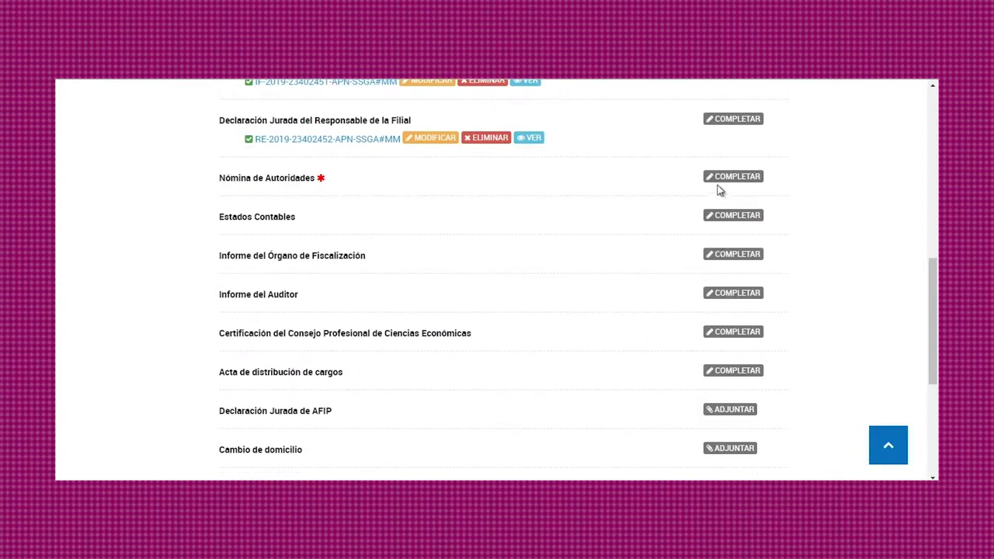
pyautogui.scroll(1, 730, 218)
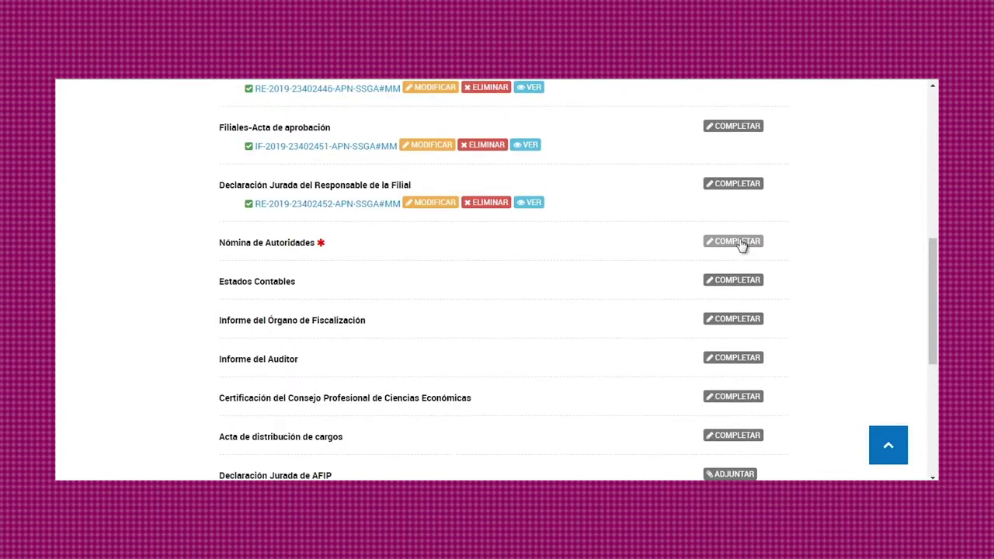
# Step: In Nómina de Autoridades, set entity Cooperativa, position Presidente, term 1 año, and the authority's name
pyautogui.click(741, 246)
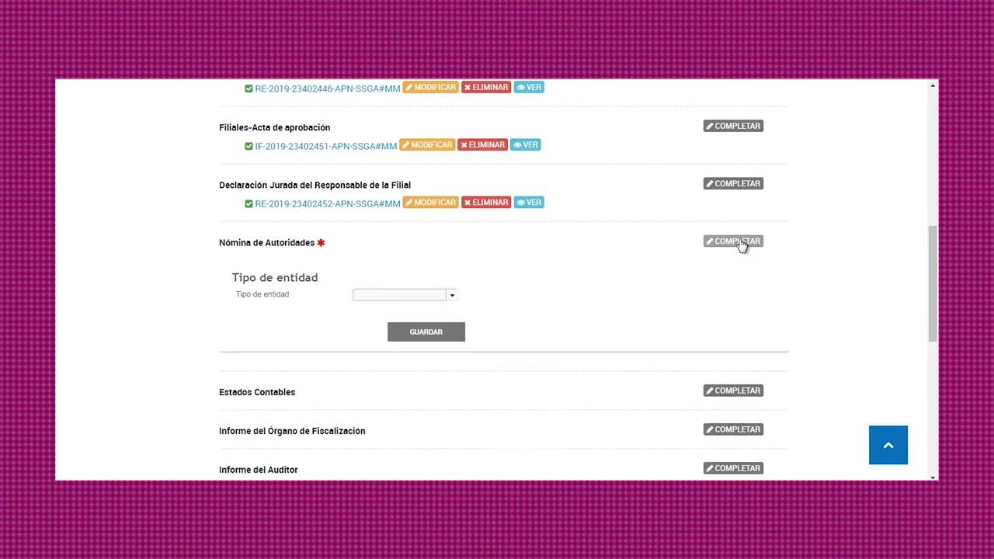
pyautogui.click(451, 297)
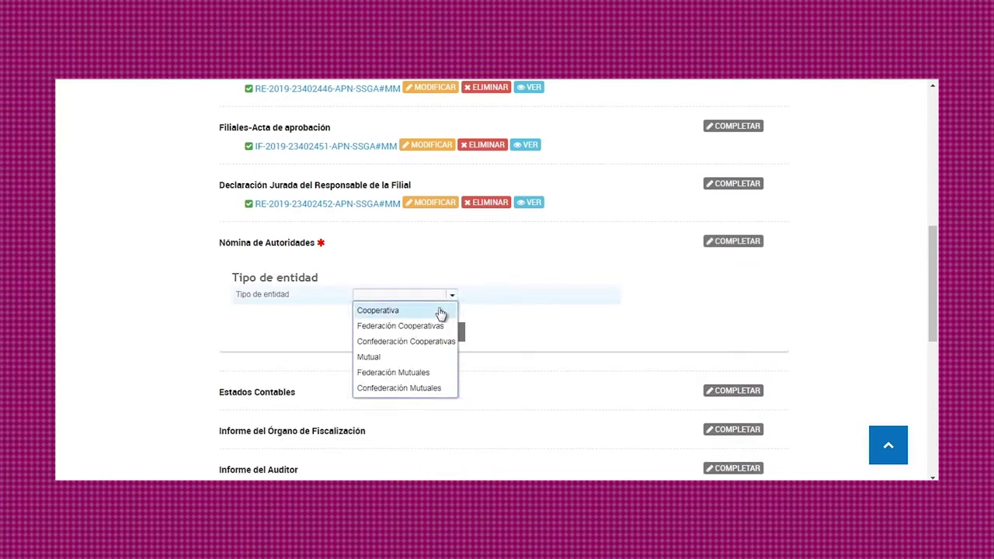
pyautogui.click(441, 311)
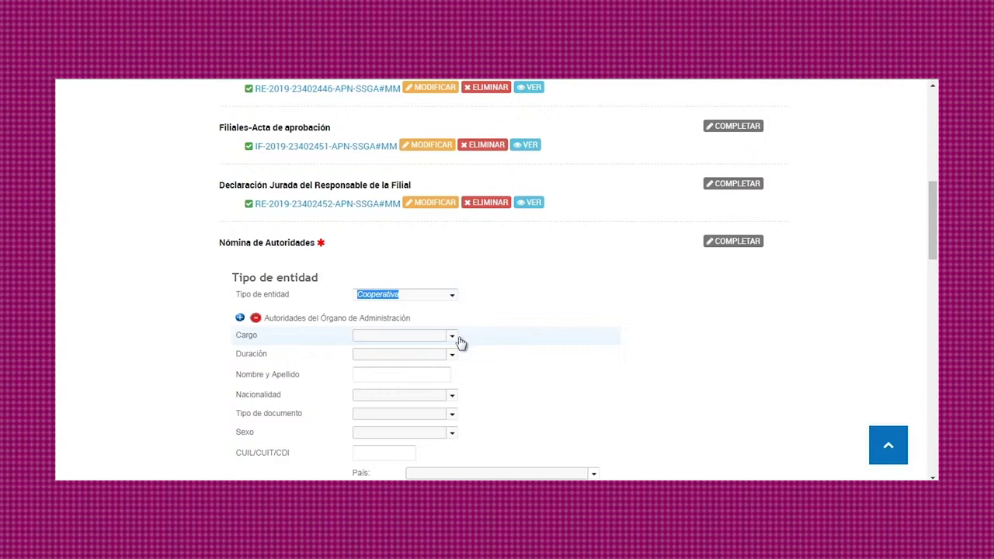
pyautogui.click(451, 338)
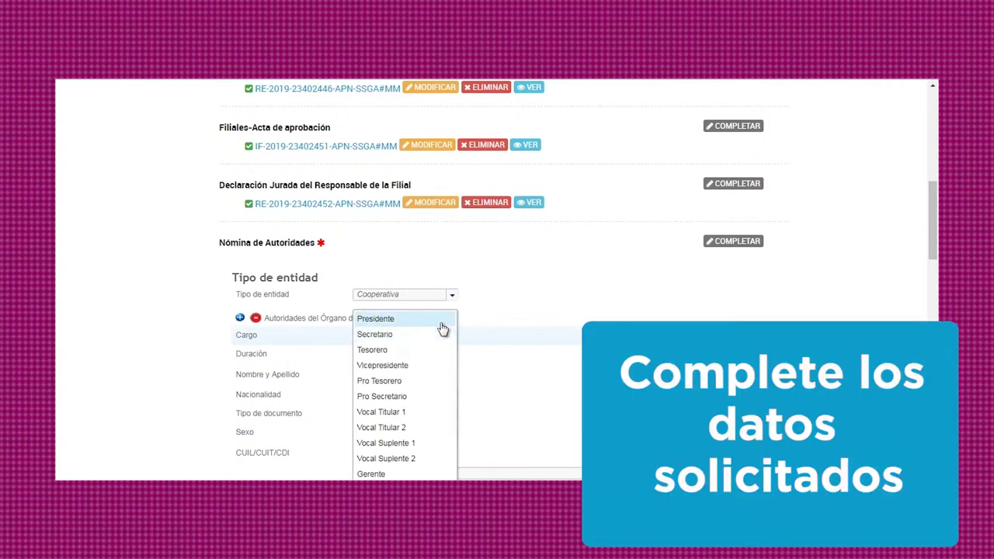
pyautogui.click(441, 326)
pyautogui.click(452, 356)
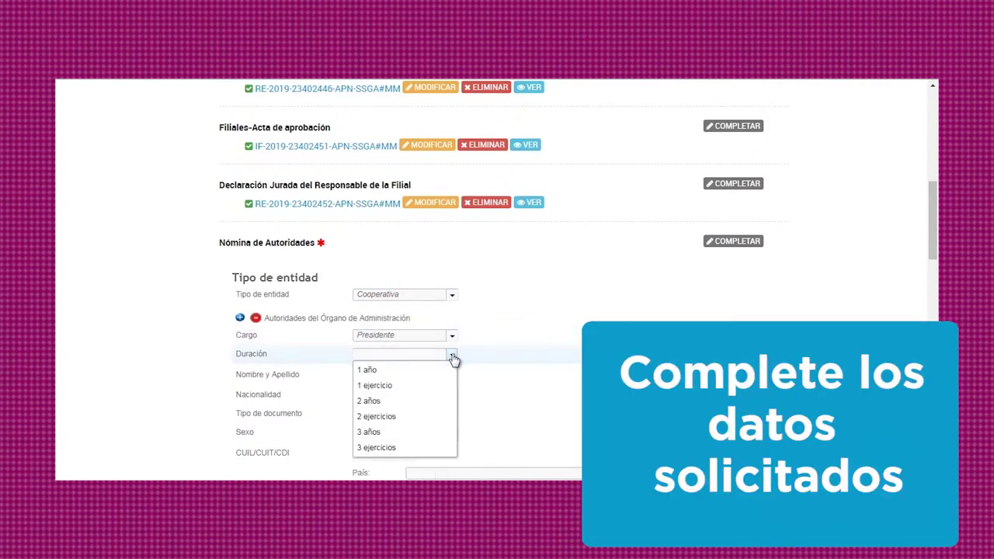
pyautogui.click(445, 372)
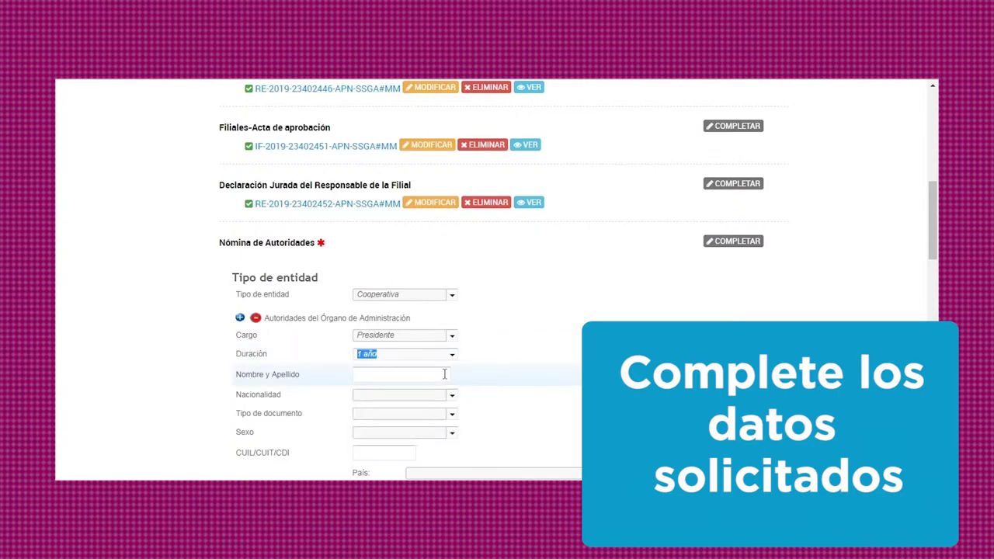
pyautogui.click(445, 374)
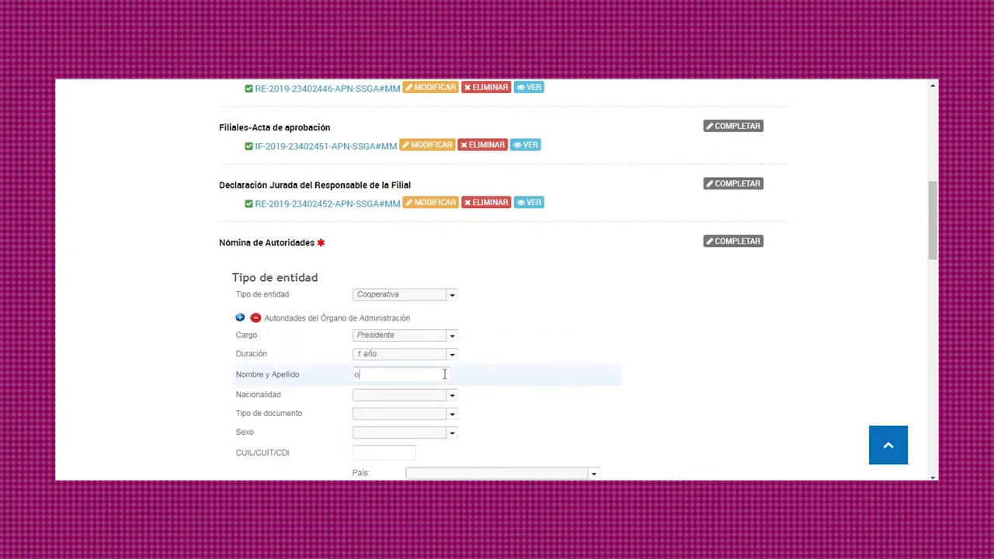
pyautogui.write('otra prueba')
# Step: Set nationality Argentina, DNI with its number, sex Masculino, and the CUIL/CUIT/CDI number
pyautogui.click(450, 397)
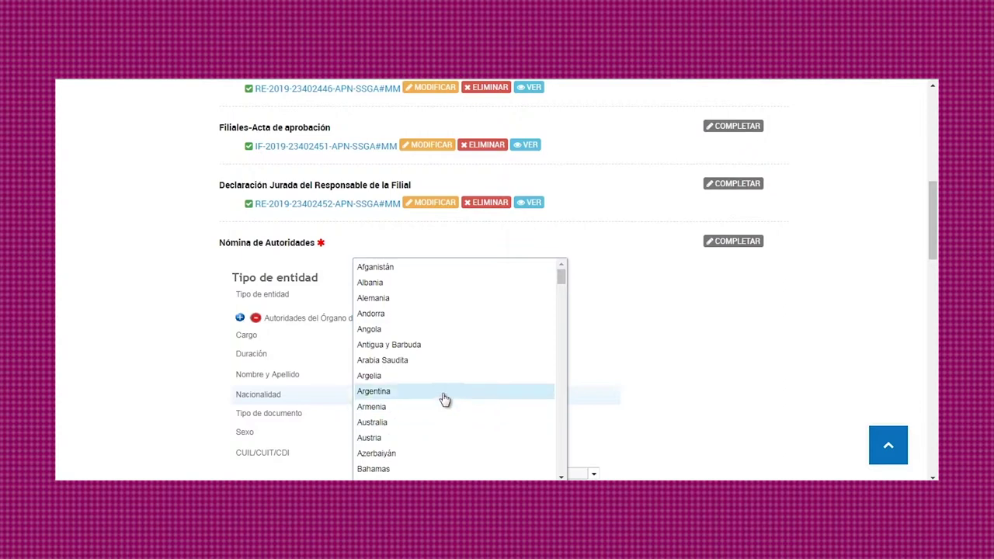
pyautogui.click(440, 394)
pyautogui.click(450, 417)
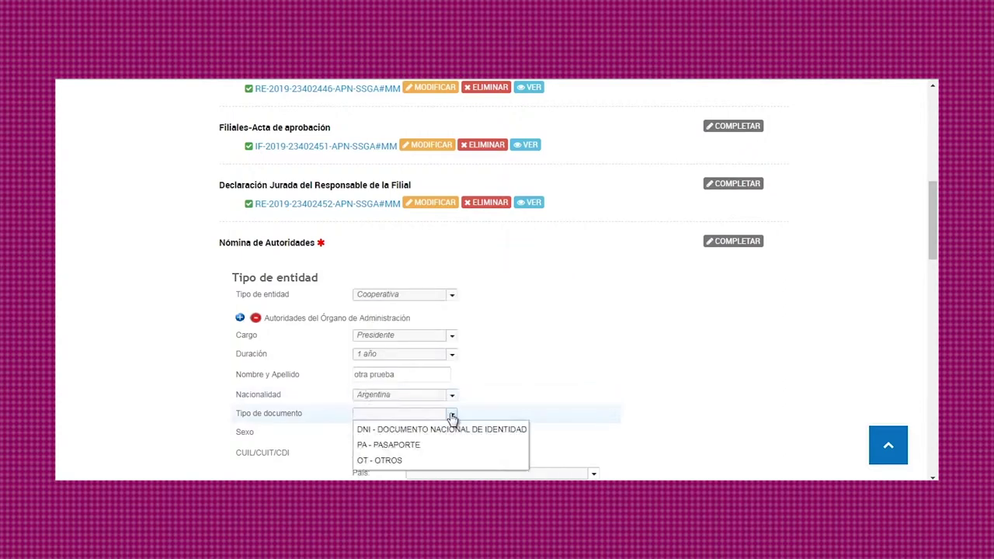
pyautogui.click(449, 431)
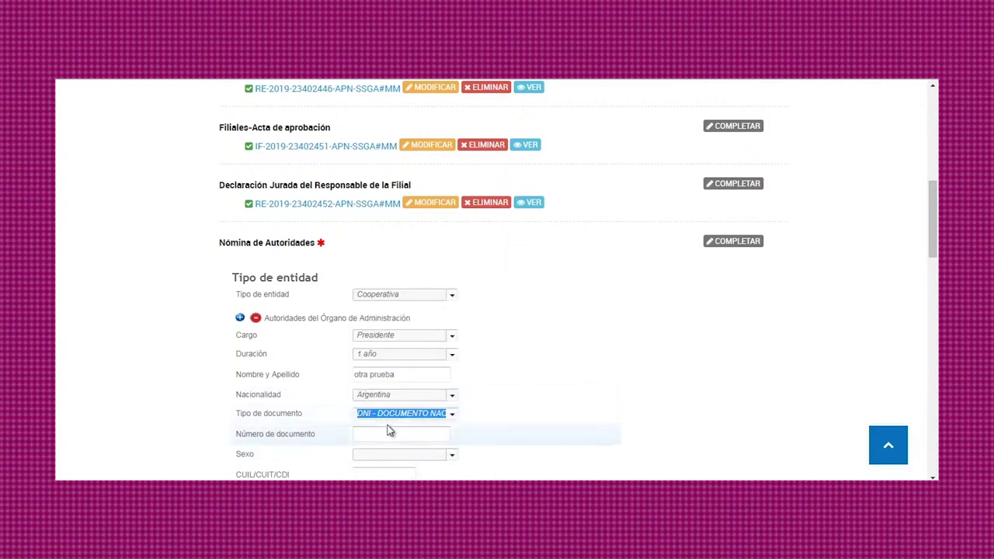
pyautogui.click(388, 435)
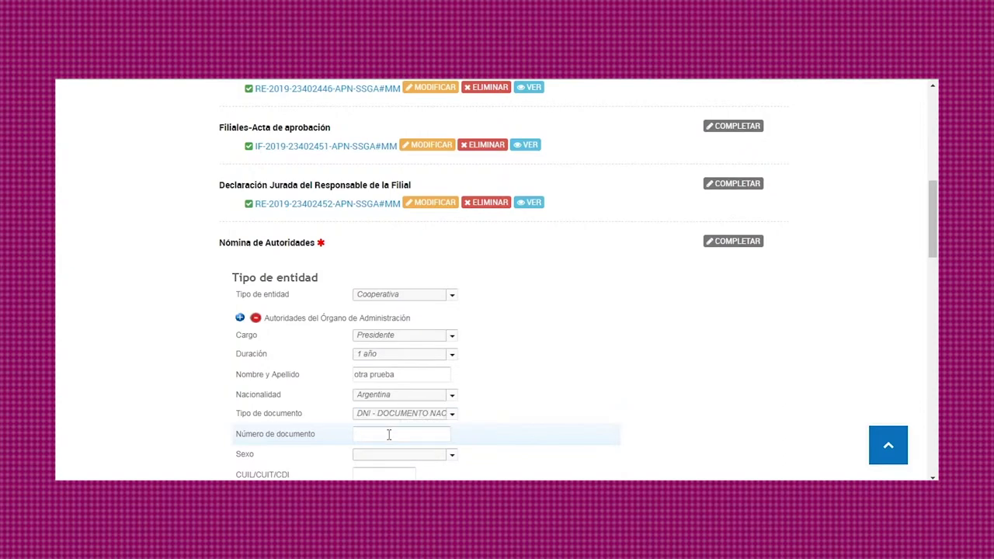
pyautogui.click(450, 456)
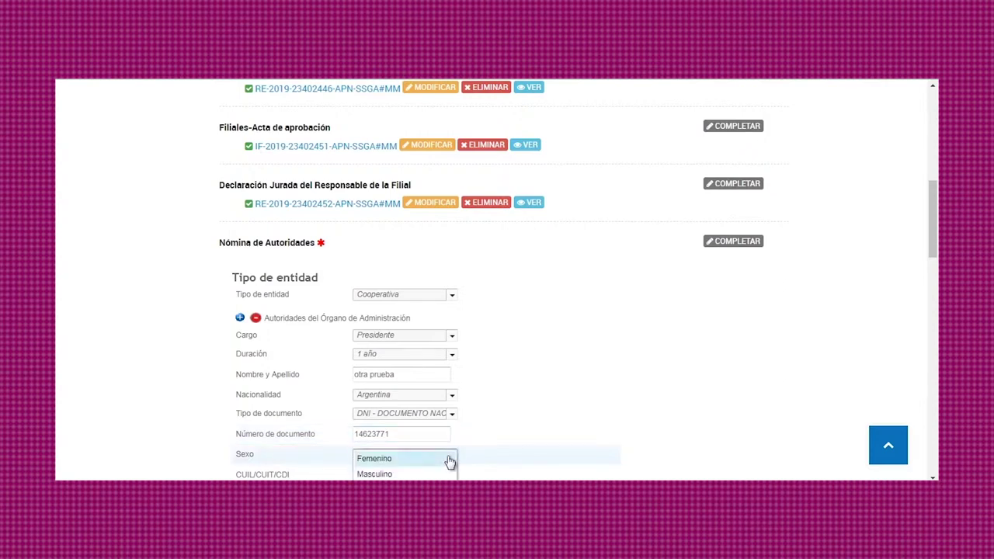
pyautogui.click(451, 474)
pyautogui.scroll(-1, 524, 430)
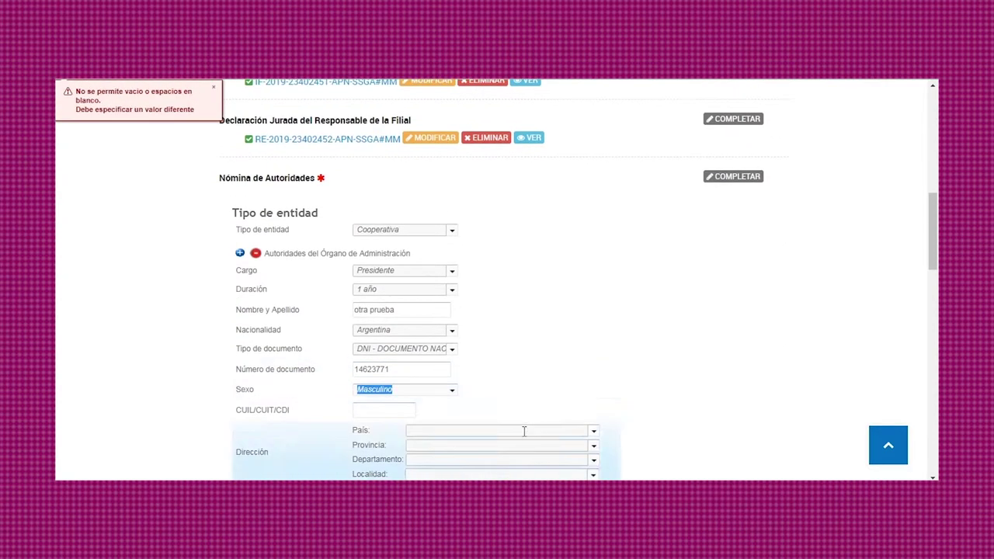
pyautogui.click(381, 409)
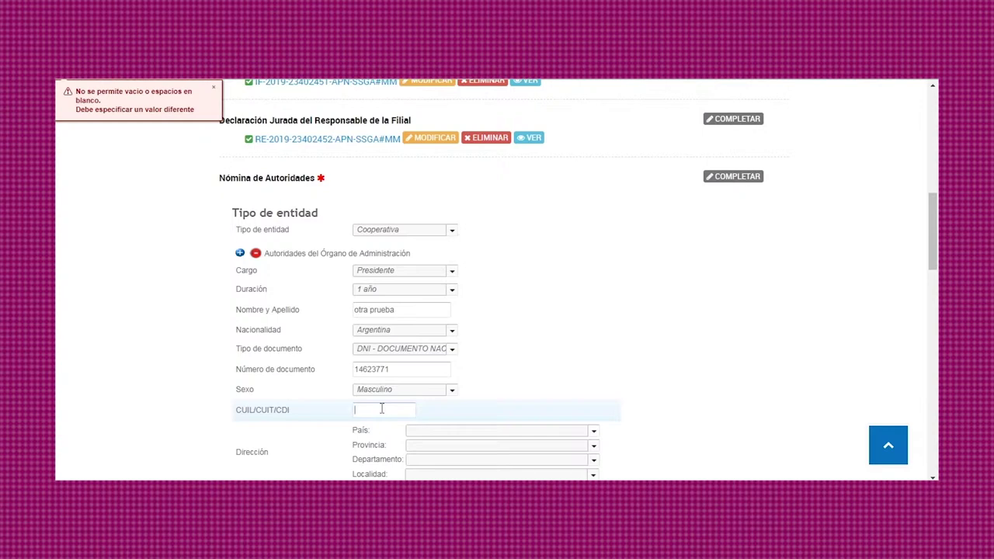
# Step: Set the address to ARGENTINA, CHUBUT, department FUTALEUFU, locality CORCOVADO
pyautogui.click(594, 431)
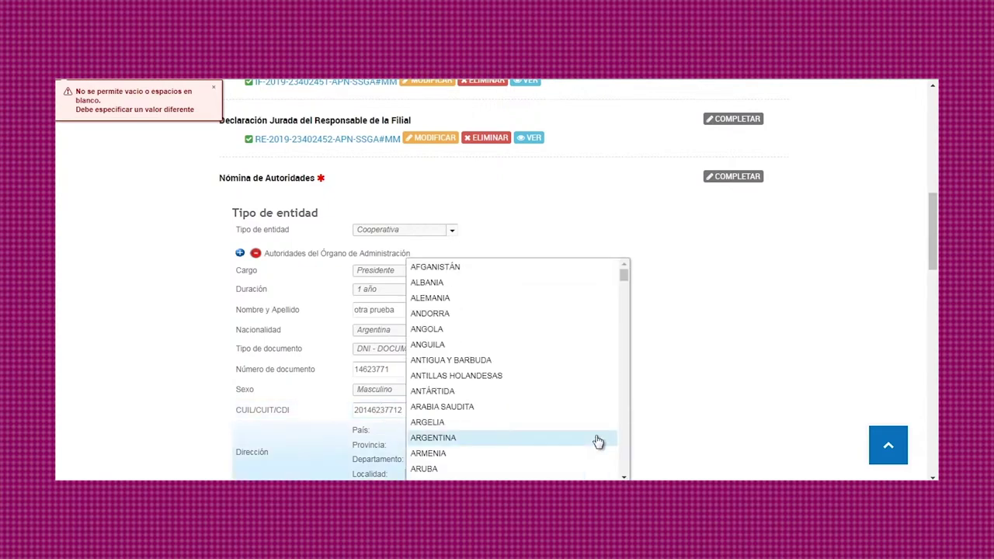
pyautogui.click(598, 439)
pyautogui.scroll(-3, 595, 443)
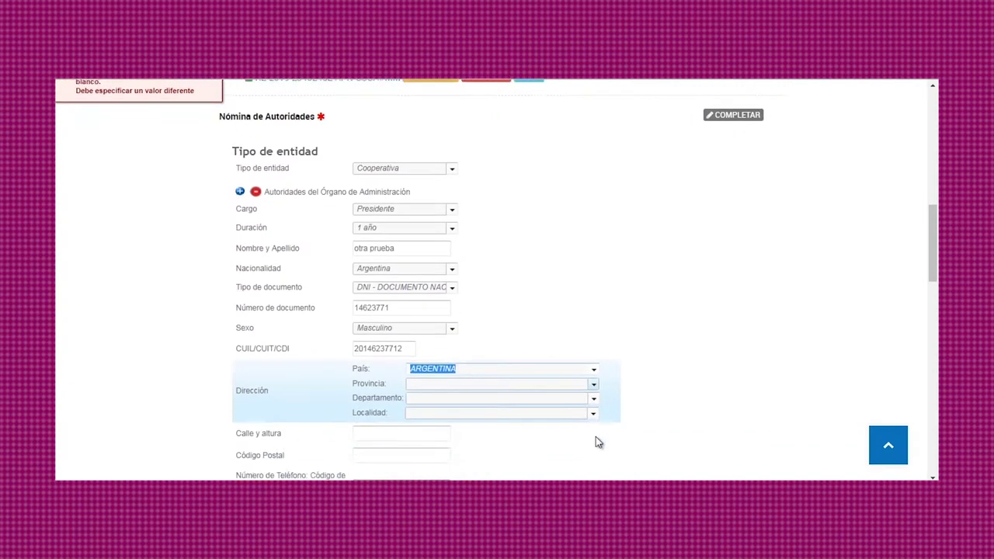
pyautogui.click(592, 254)
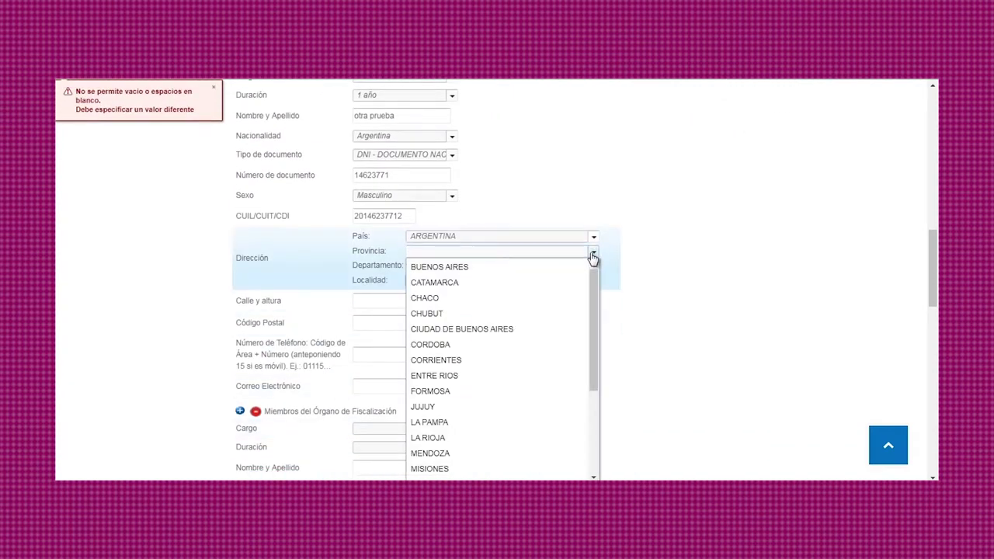
pyautogui.click(572, 315)
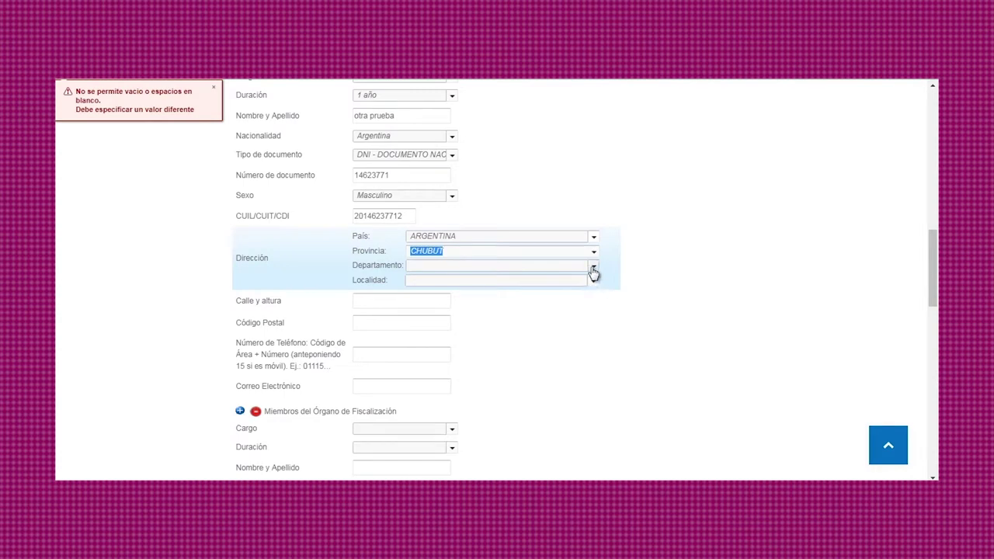
pyautogui.click(593, 267)
pyautogui.click(566, 335)
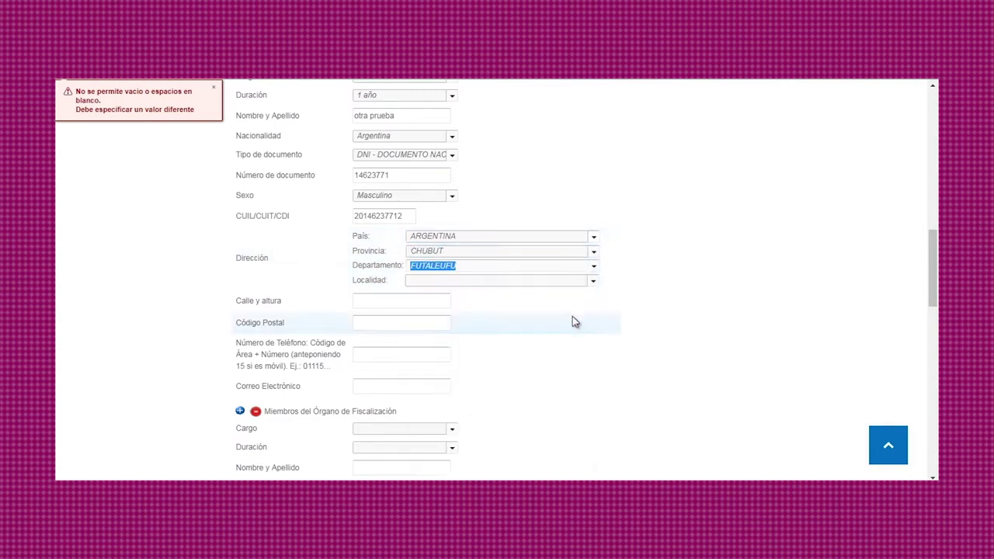
pyautogui.click(592, 282)
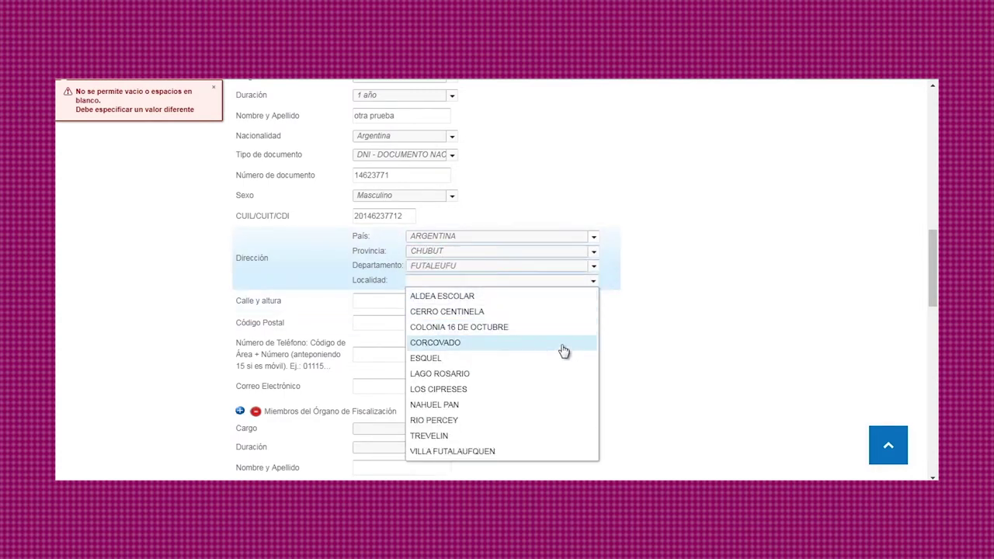
pyautogui.click(559, 345)
# Step: Enter street 'prueb', postal code 1111, the phone number and the contact e-mail
pyautogui.click(415, 302)
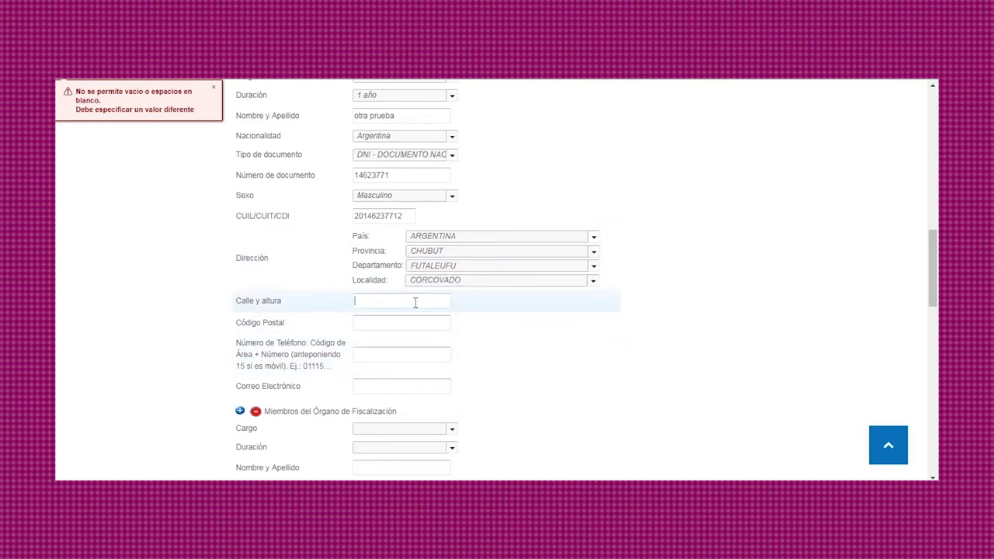
pyautogui.write('prueba 1')
pyautogui.click(415, 321)
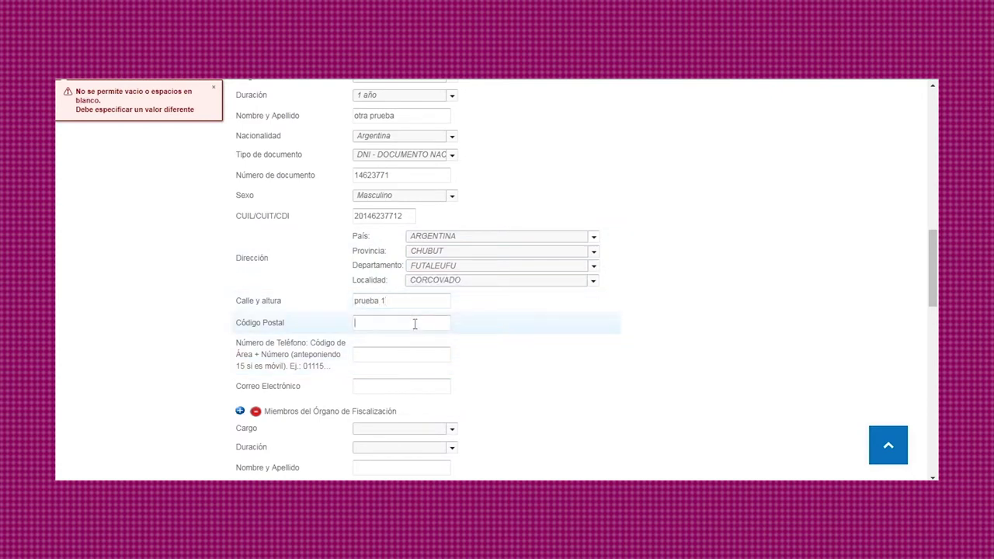
pyautogui.write('1111')
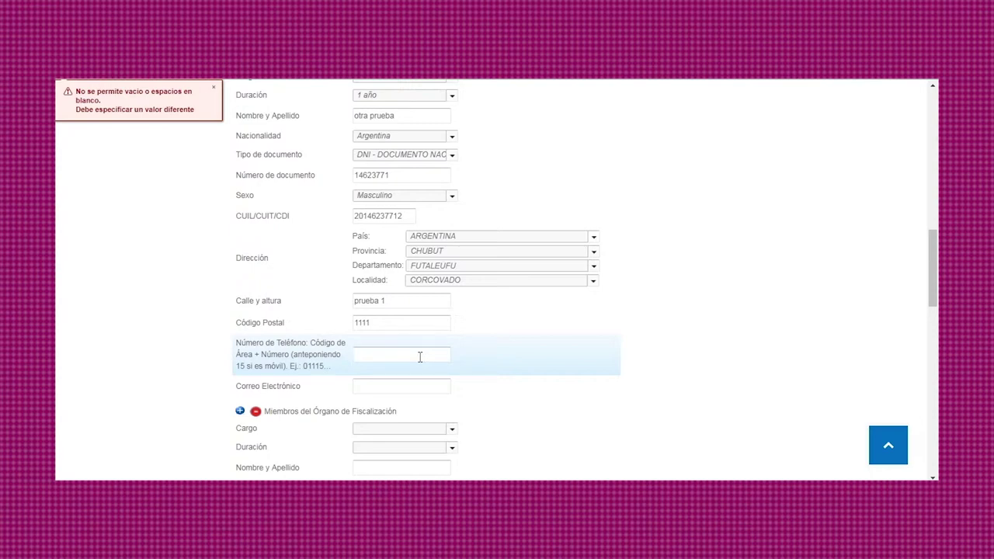
pyautogui.write('0367888888')
pyautogui.click(393, 385)
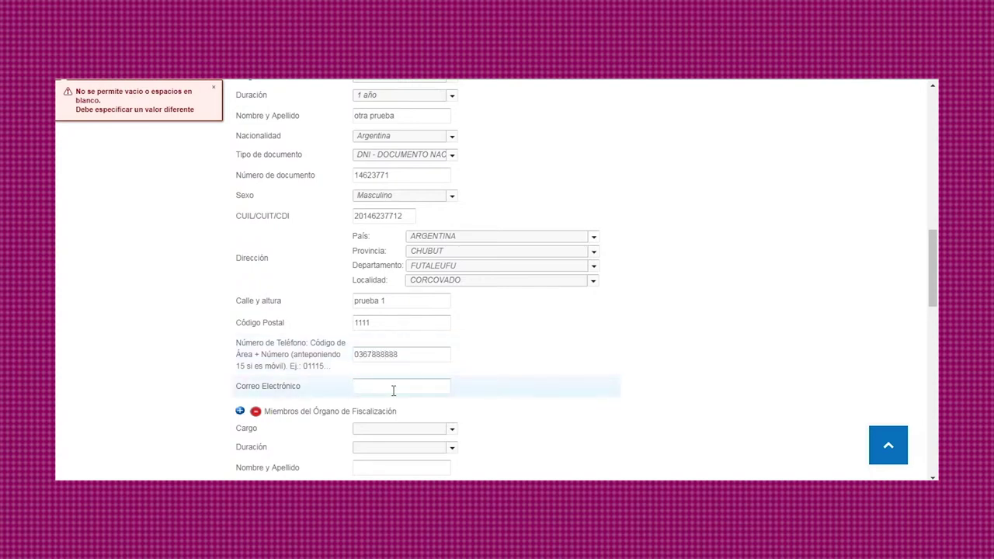
pyautogui.write('prueba')
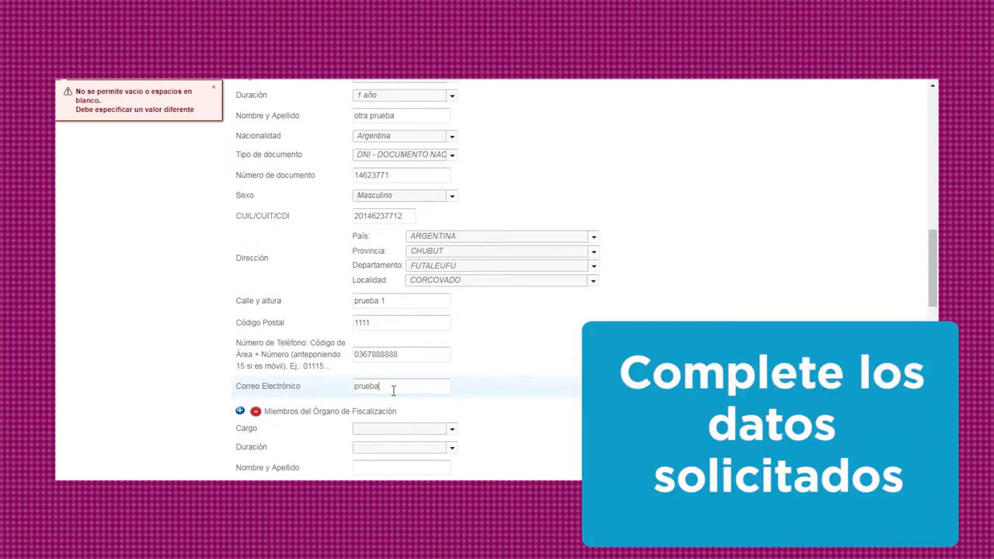
pyautogui.write('@prueba.com.ar')
pyautogui.scroll(-1, 435, 376)
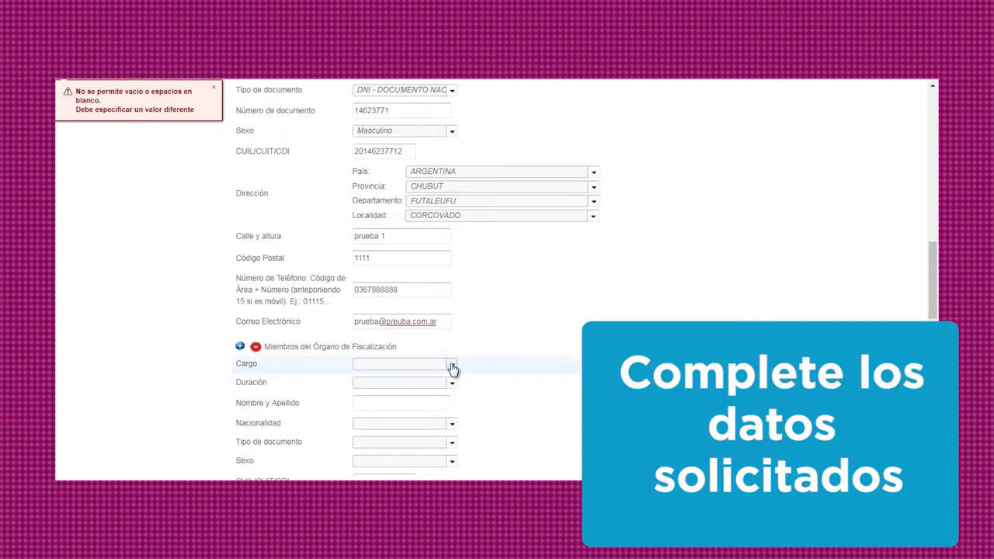
# Step: Add a fiscalización member as Fiscalizador Titular 1 with a 1 año term and the member's name
pyautogui.click(451, 367)
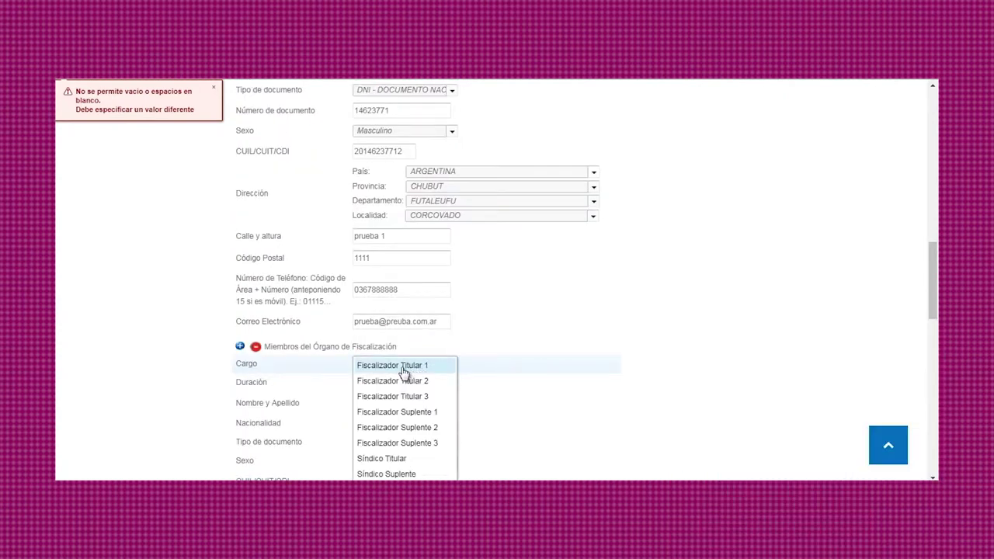
pyautogui.click(406, 370)
pyautogui.click(450, 383)
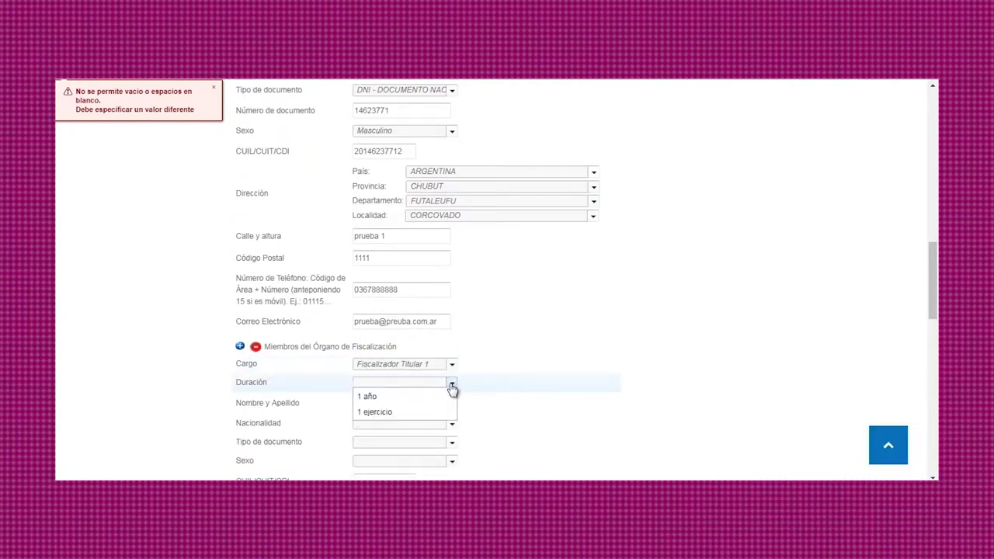
pyautogui.click(435, 396)
pyautogui.scroll(-2, 506, 385)
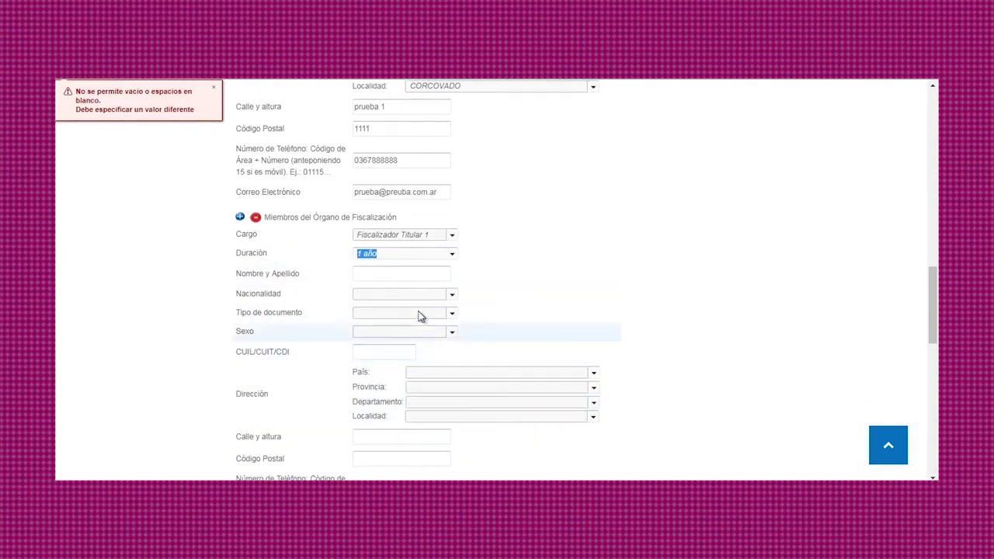
pyautogui.click(392, 278)
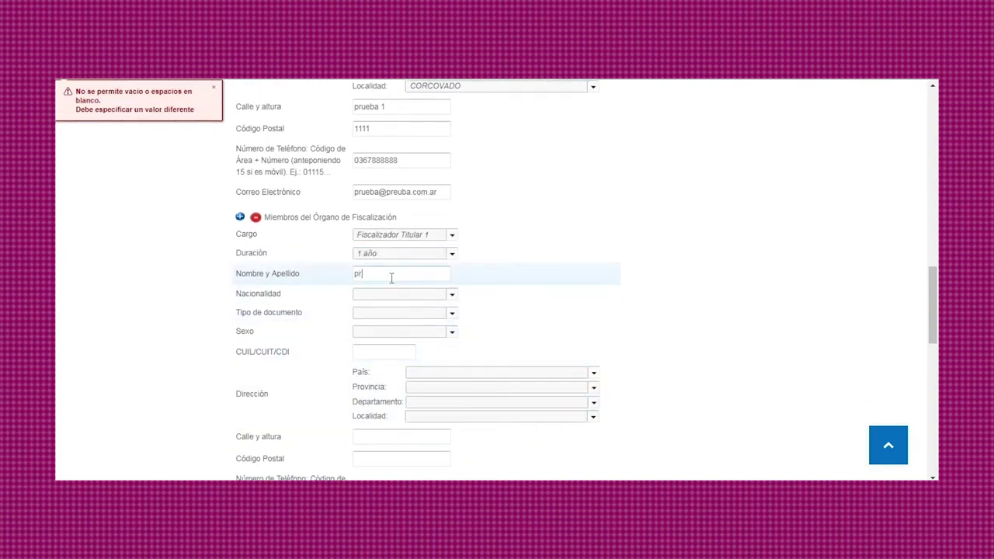
pyautogui.write('preuba')
pyautogui.press('BackSpace')
pyautogui.press('BackSpace')
pyautogui.press('BackSpace')
pyautogui.press('BackSpace')
pyautogui.press('BackSpace')
pyautogui.write('ueba')
# Step: Set the member's nationality Argentina, DNI with its number, sex Masculino, and CUIL number
pyautogui.click(453, 294)
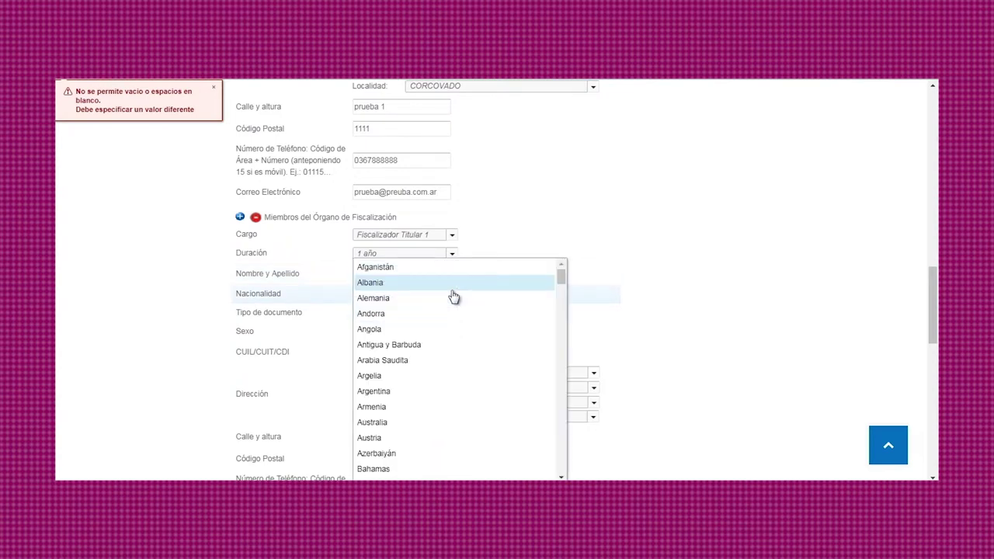
pyautogui.click(428, 393)
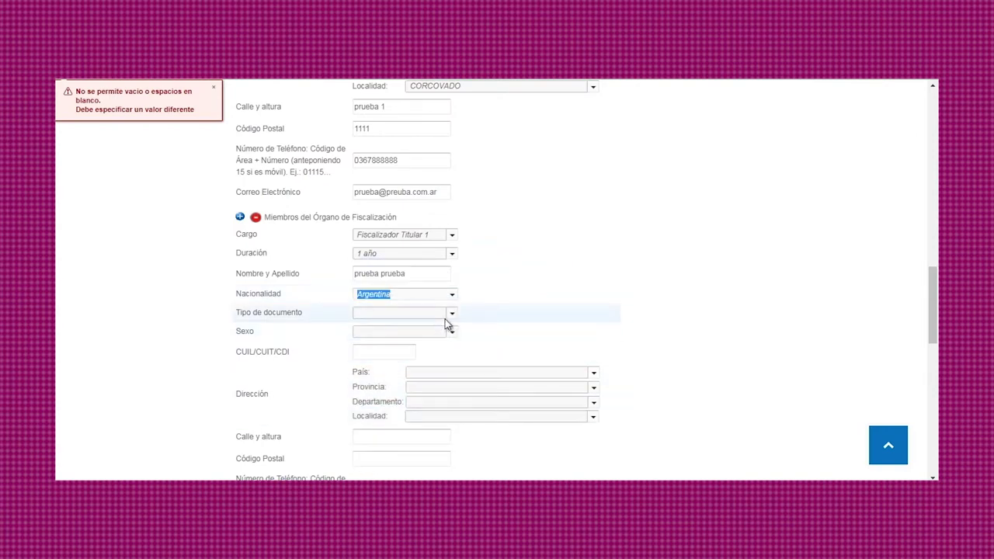
pyautogui.click(450, 314)
pyautogui.click(430, 332)
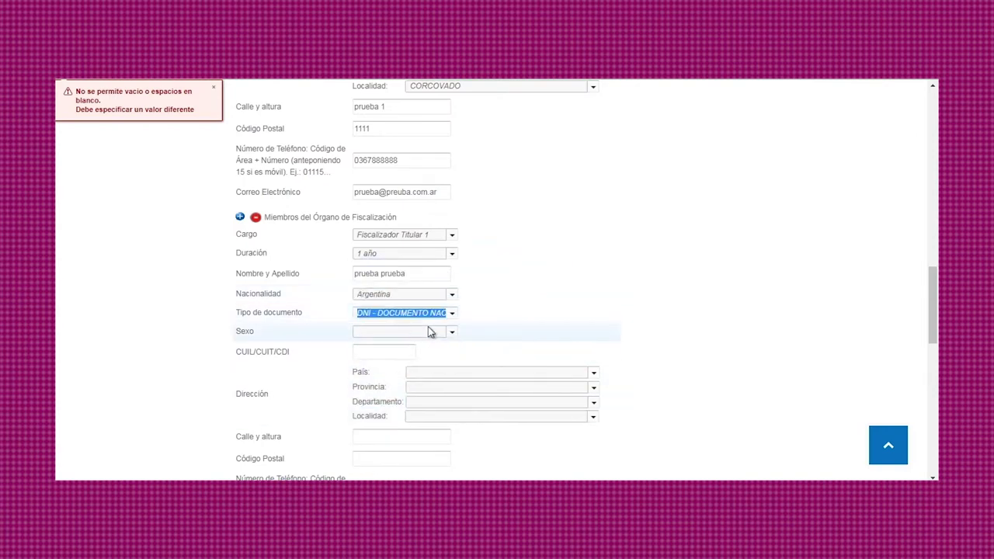
pyautogui.click(392, 332)
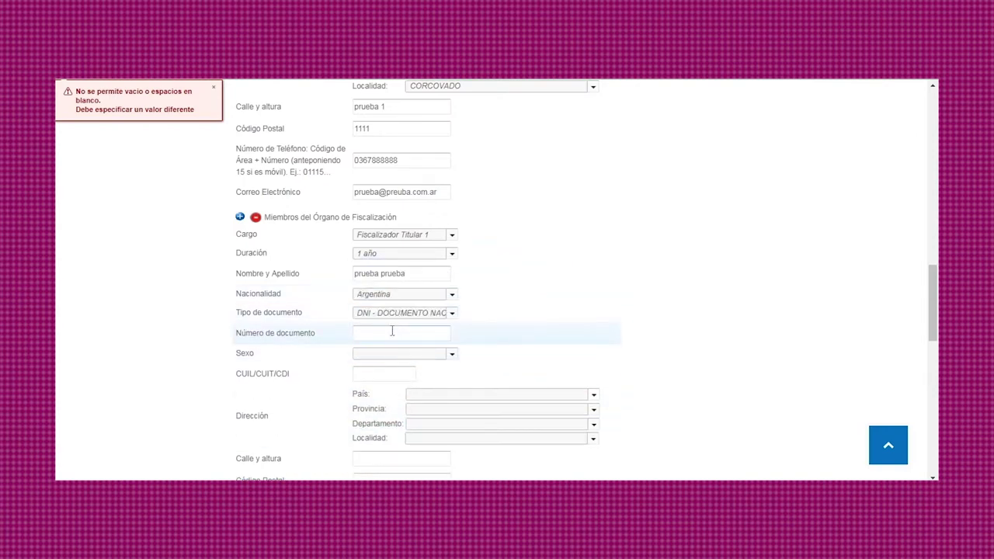
pyautogui.click(452, 355)
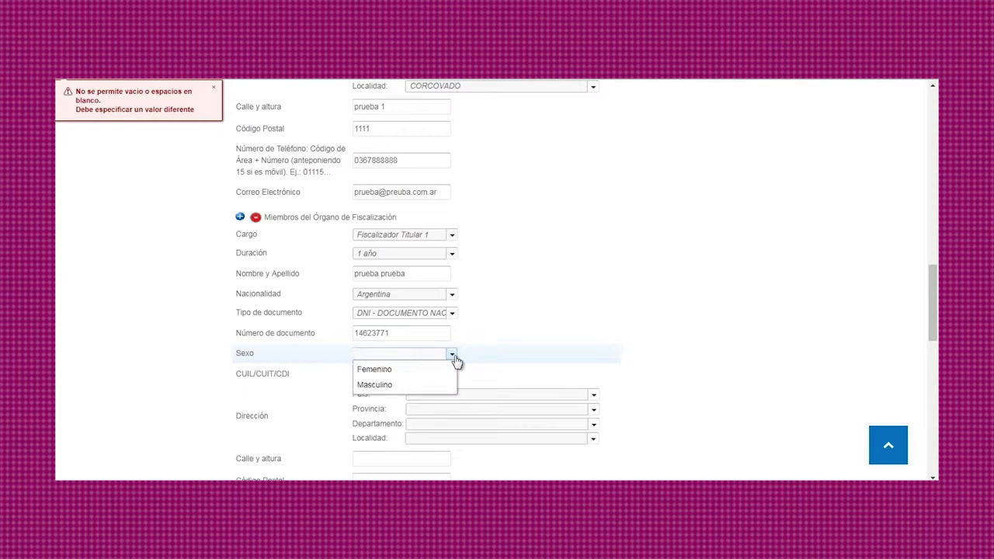
pyautogui.click(435, 386)
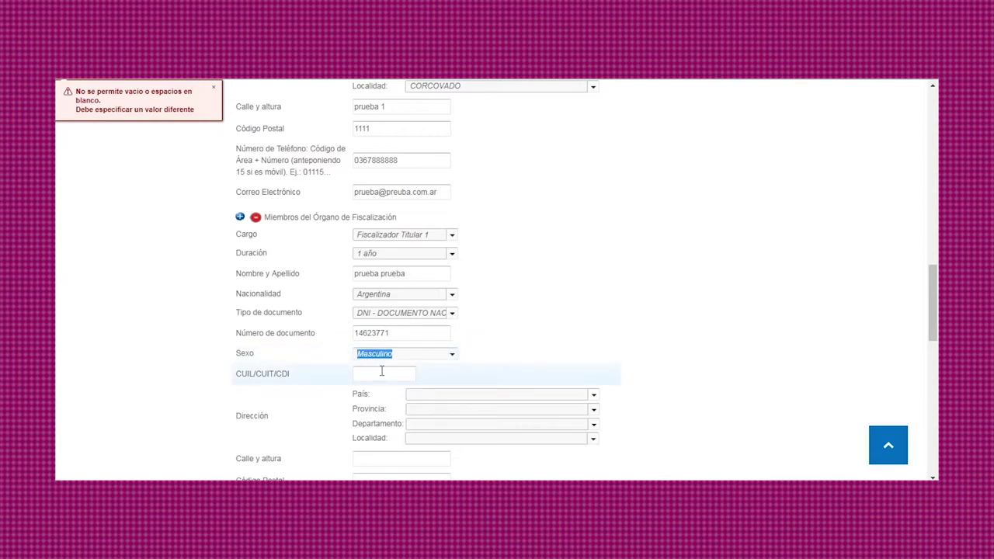
pyautogui.click(382, 372)
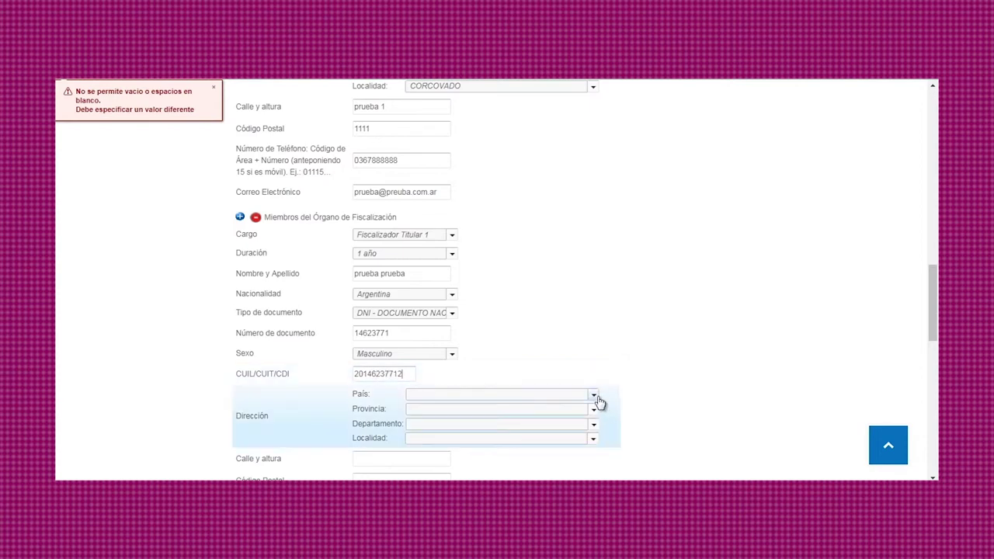
# Step: Set the address to Argentina, Buenos Aires, Almirante Brown, San Francisco Solano
pyautogui.click(595, 395)
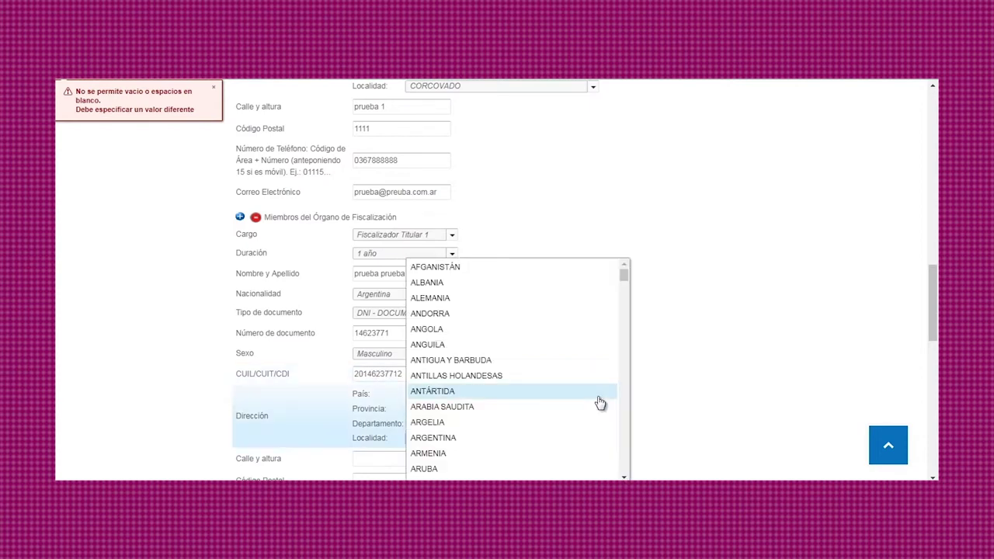
pyautogui.click(593, 438)
pyautogui.click(592, 410)
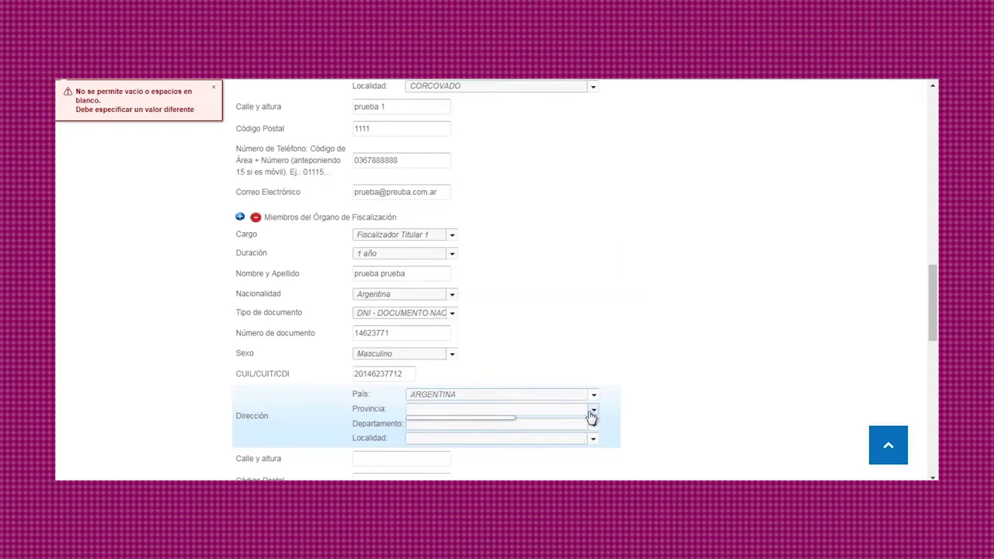
pyautogui.click(581, 426)
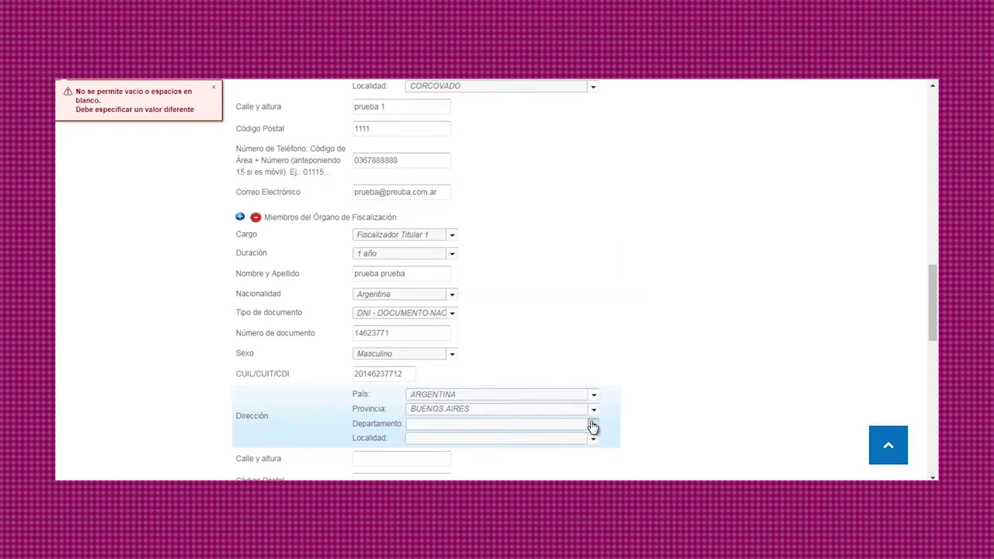
pyautogui.click(592, 425)
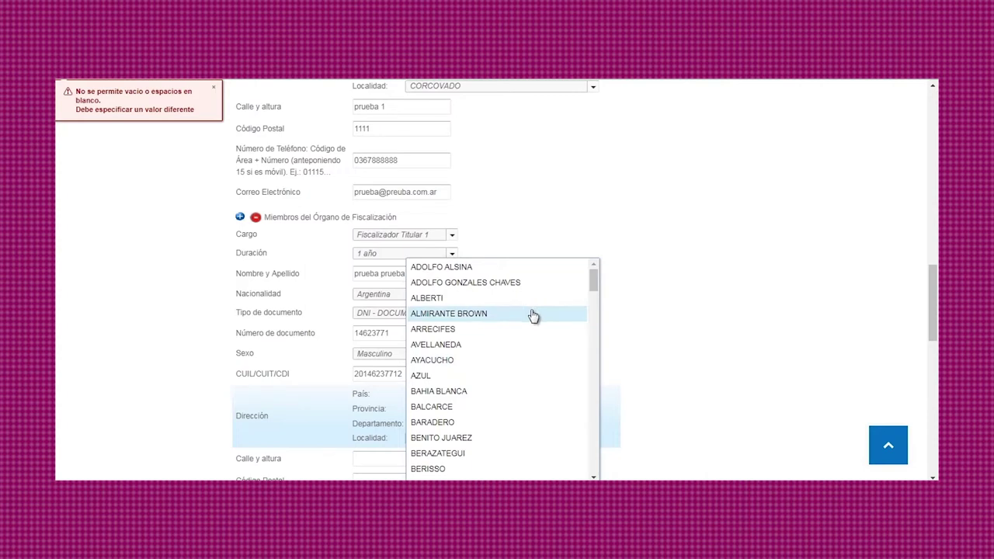
pyautogui.click(532, 314)
pyautogui.click(594, 441)
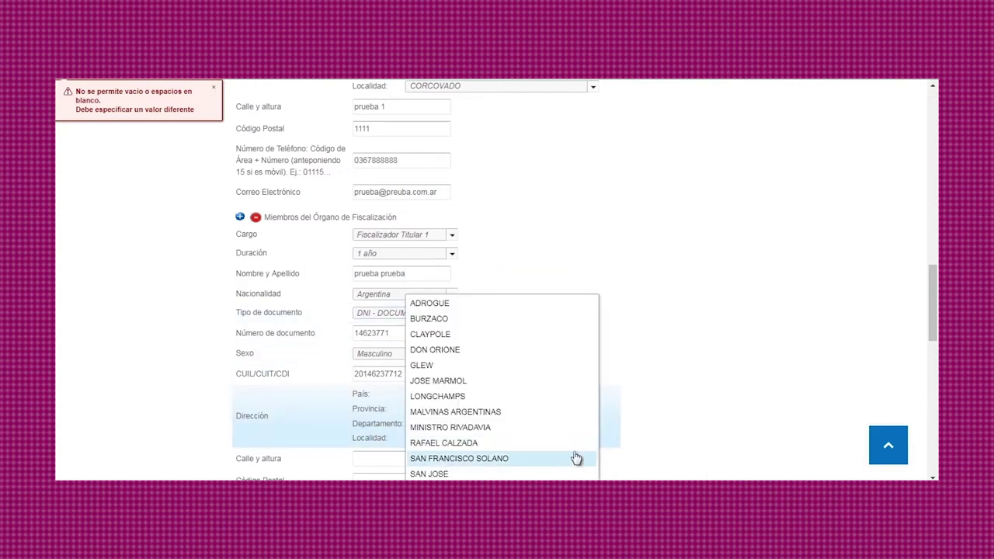
pyautogui.click(573, 458)
# Step: Enter the street with its number and the postal code for the address
pyautogui.scroll(-3, 601, 411)
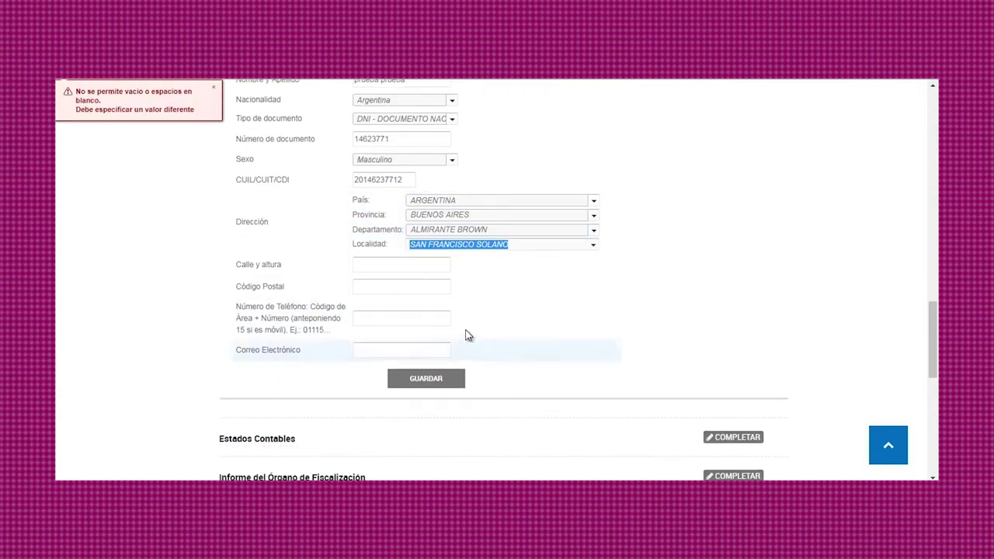
pyautogui.click(375, 267)
pyautogui.write('pr')
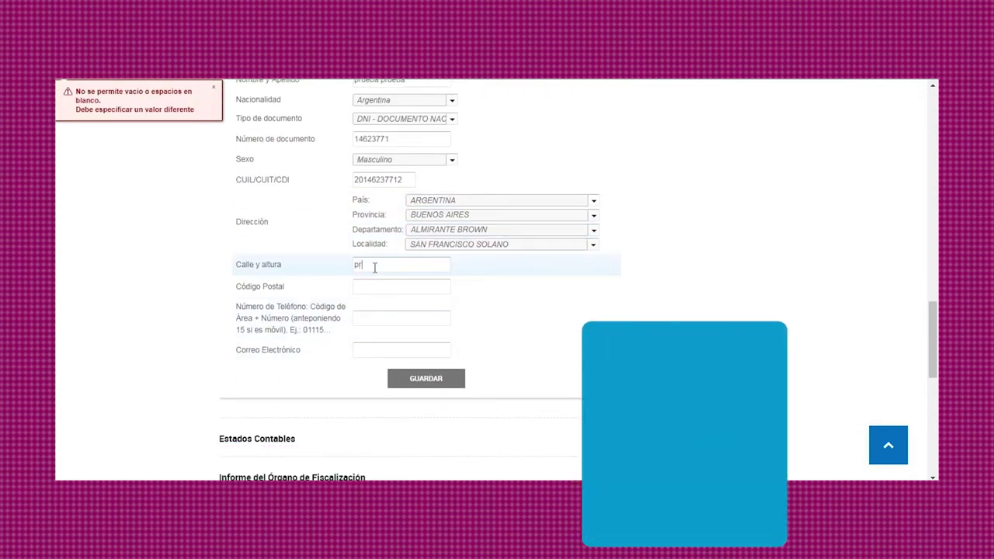
pyautogui.write('ueba 111')
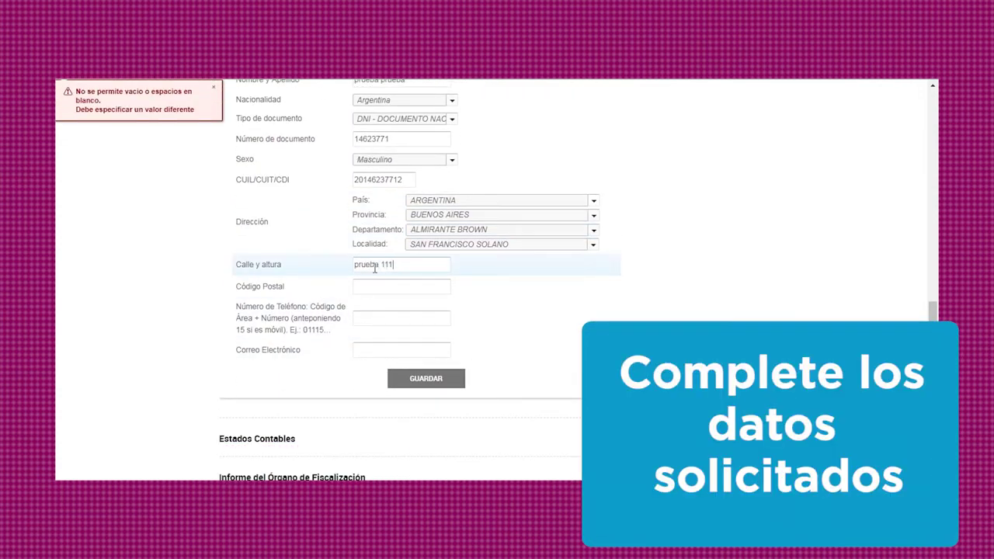
pyautogui.click(383, 284)
pyautogui.write('1')
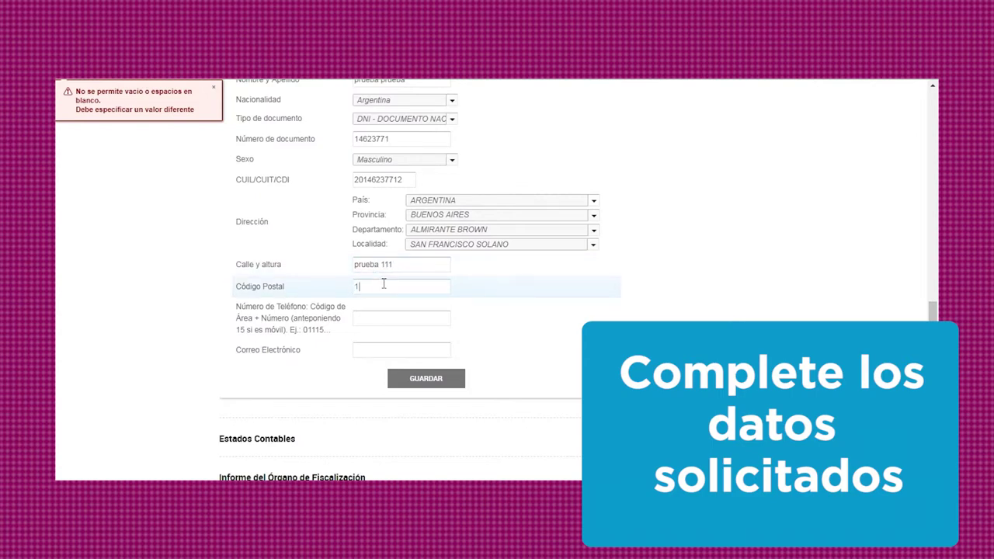
pyautogui.write('111')
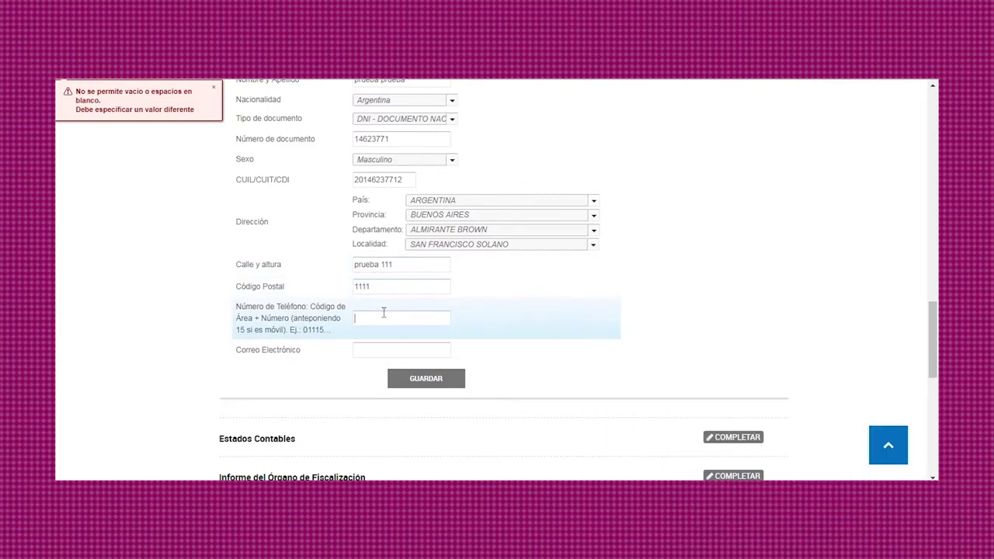
# Step: Fill in the person's phone number and e-mail address
pyautogui.click(383, 312)
pyautogui.write('1155555555')
pyautogui.click(383, 349)
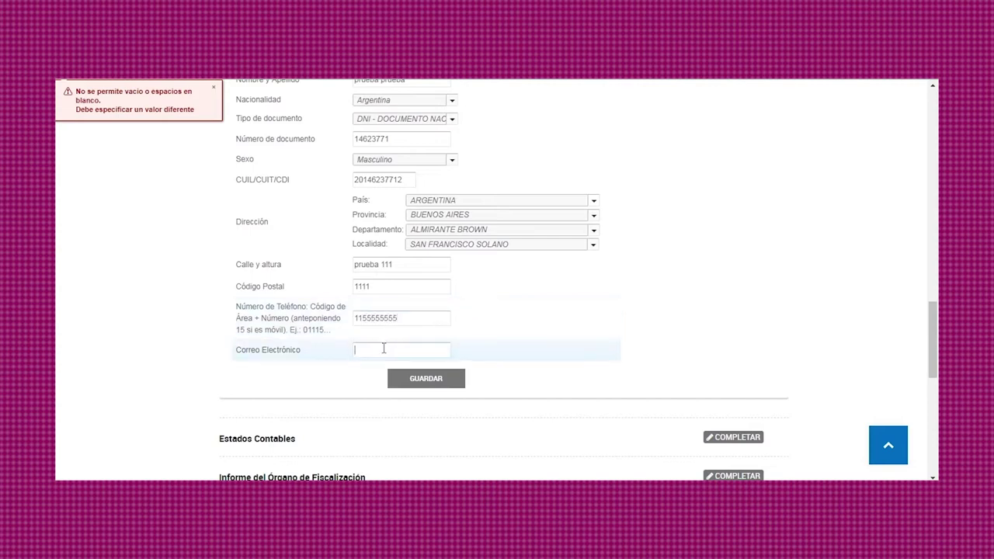
pyautogui.write('prueba@prueba.com.ar')
# Step: Save the Fiscalizador Titular 1 data and open the Estados Contables questionnaire
pyautogui.click(426, 378)
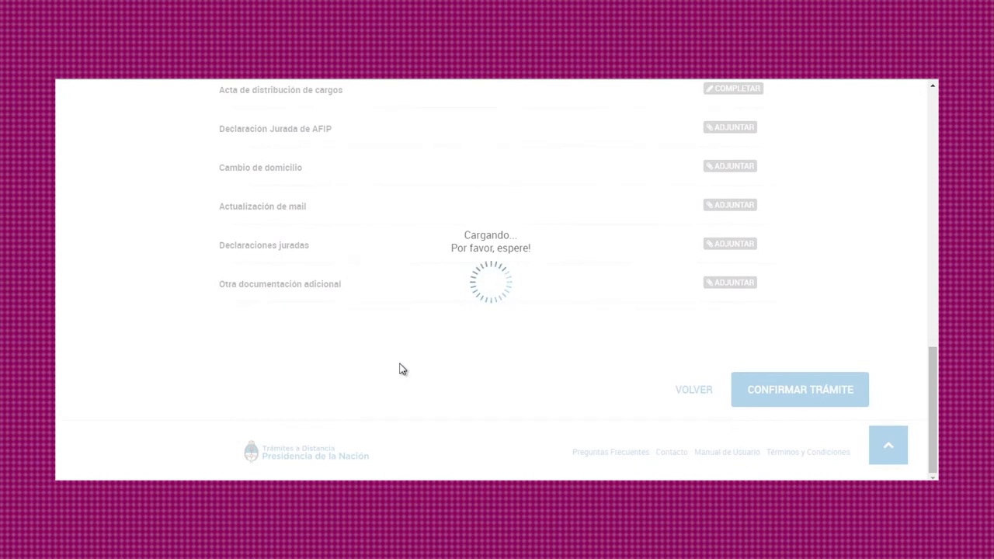
pyautogui.scroll(3, 403, 371)
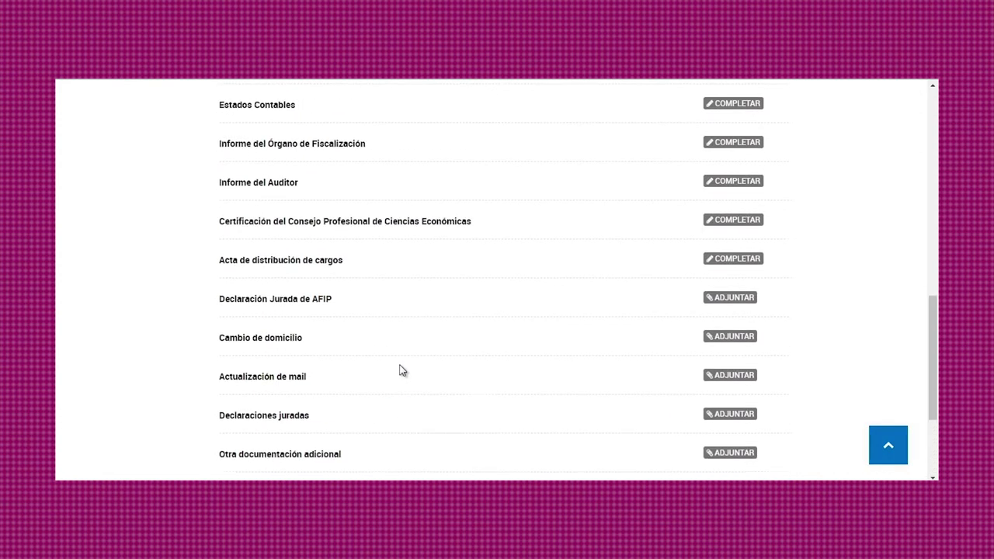
pyautogui.click(713, 136)
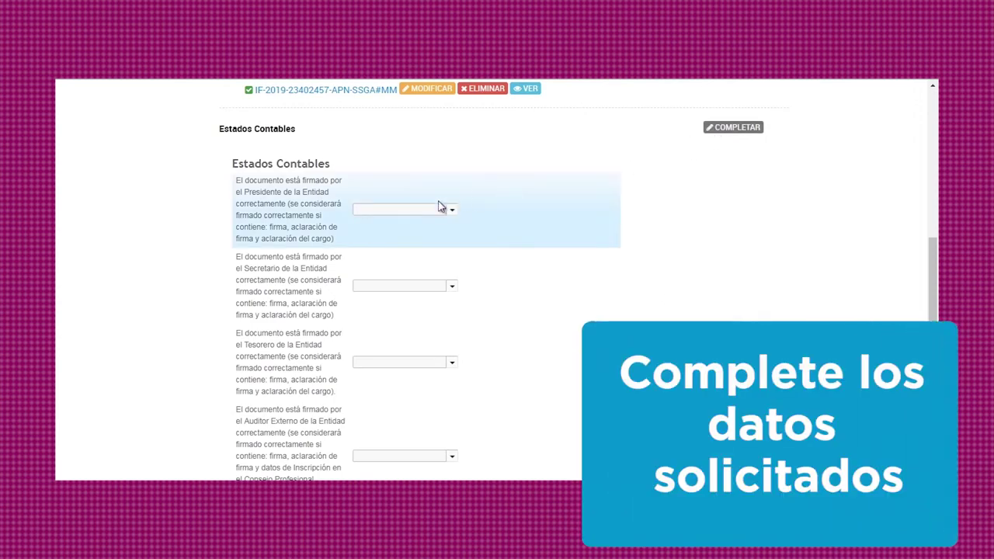
# Step: Answer Si for the President, Secretary, Treasurer and external auditor signatures
pyautogui.click(451, 210)
pyautogui.click(444, 226)
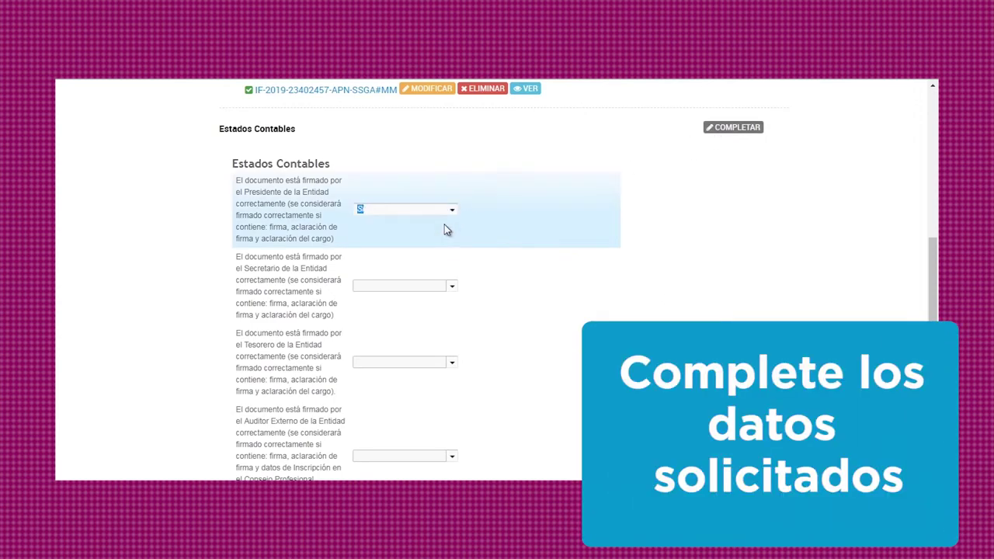
pyautogui.click(449, 289)
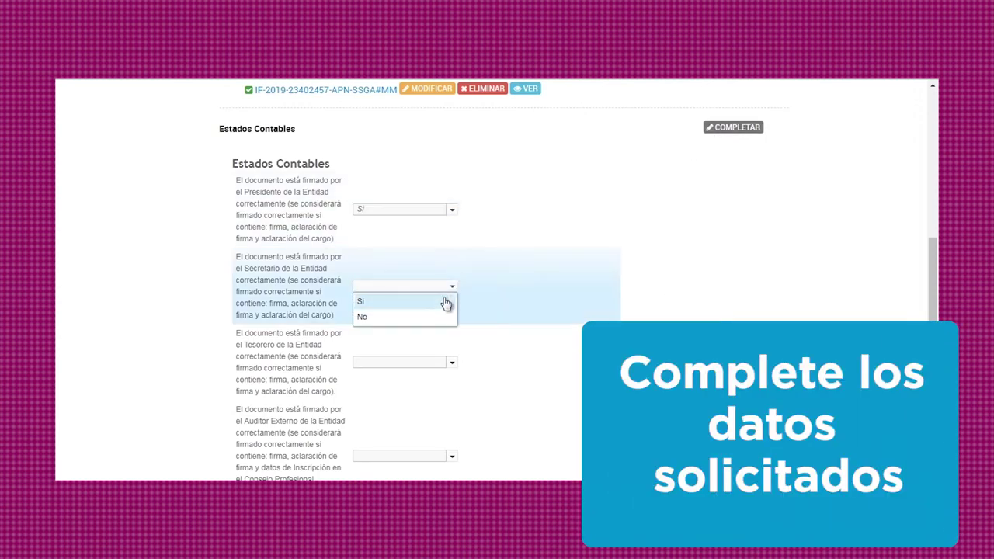
pyautogui.click(446, 302)
pyautogui.scroll(-3, 528, 295)
pyautogui.click(451, 170)
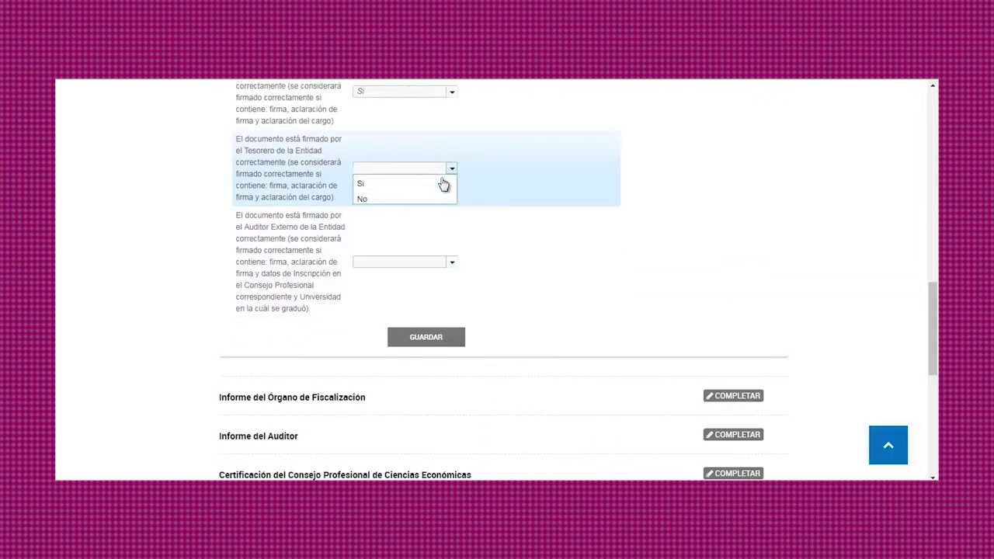
pyautogui.click(441, 185)
pyautogui.click(450, 262)
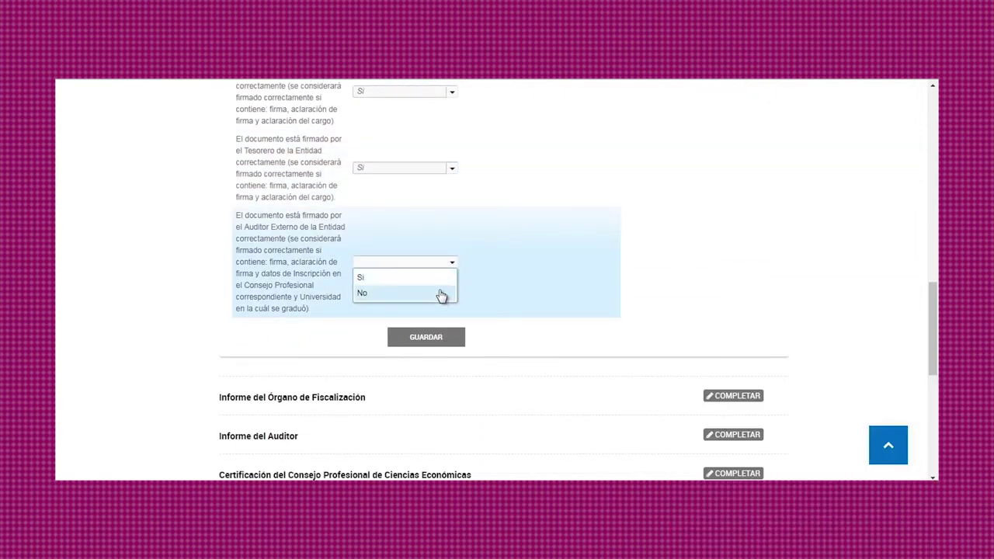
pyautogui.click(441, 293)
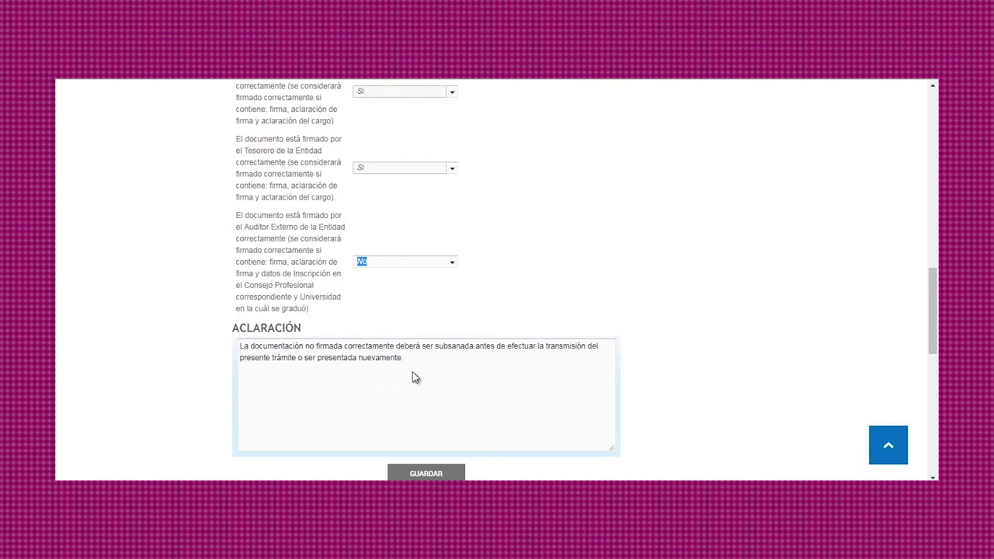
pyautogui.click(452, 265)
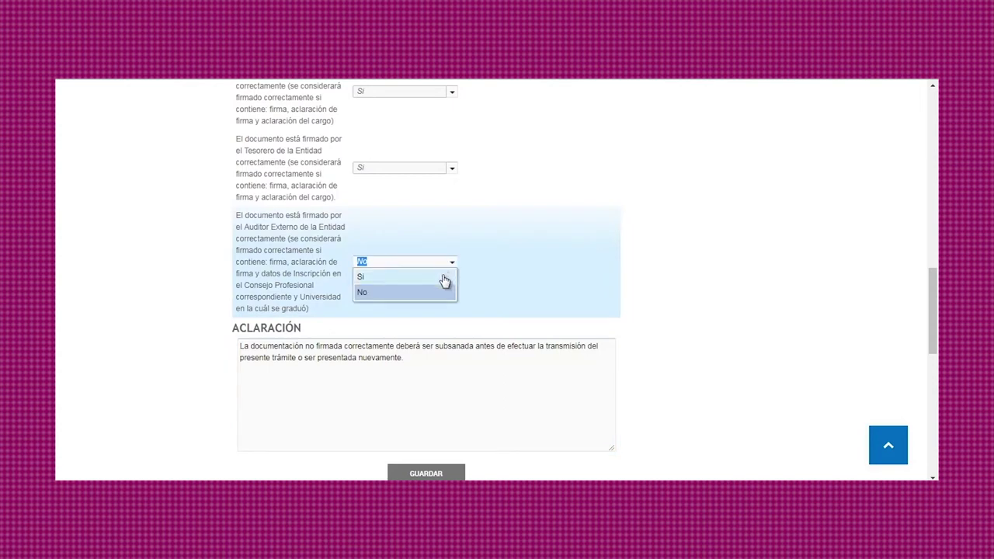
pyautogui.click(445, 278)
# Step: Save the Estados Contables answers and attach the COOPERATIVAS file
pyautogui.click(431, 340)
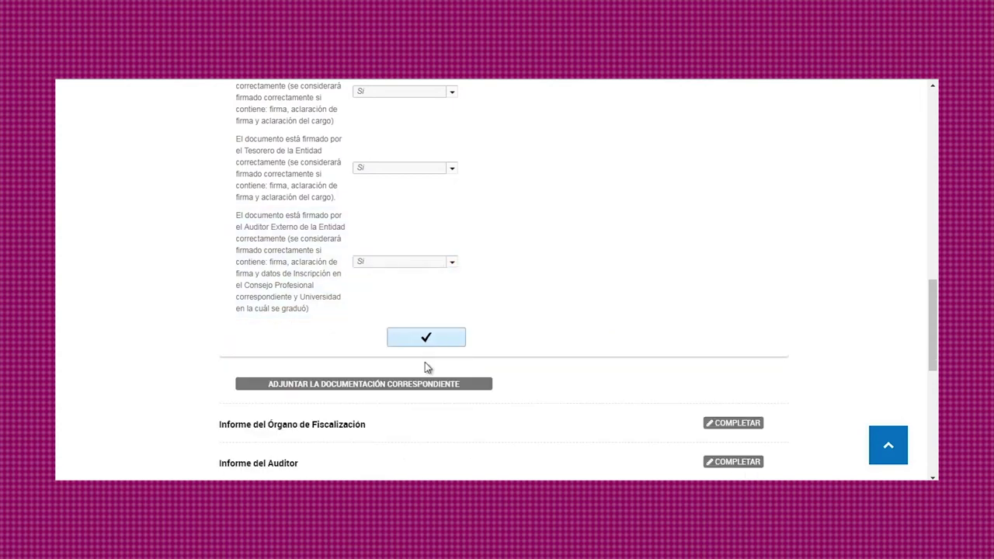
pyautogui.click(422, 384)
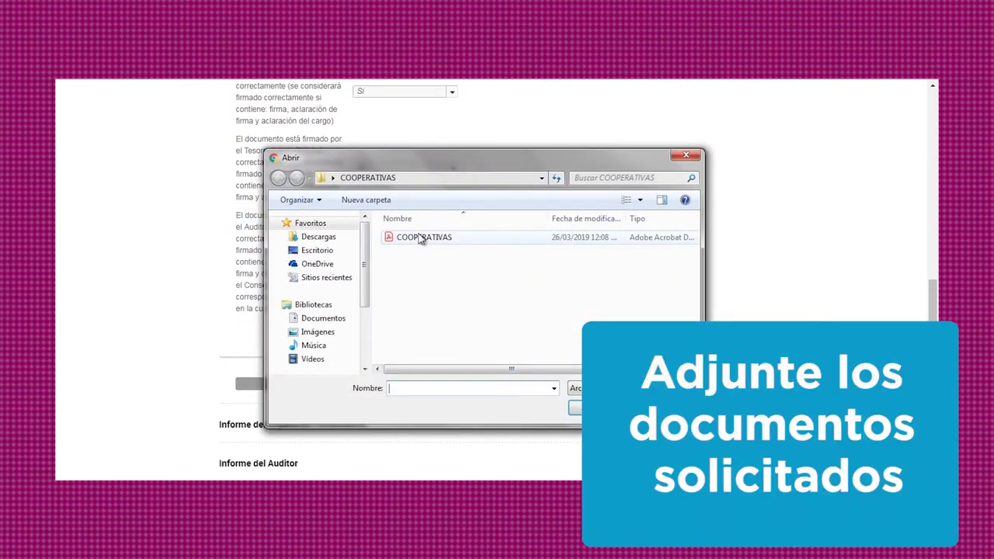
pyautogui.click(420, 237)
pyautogui.click(594, 409)
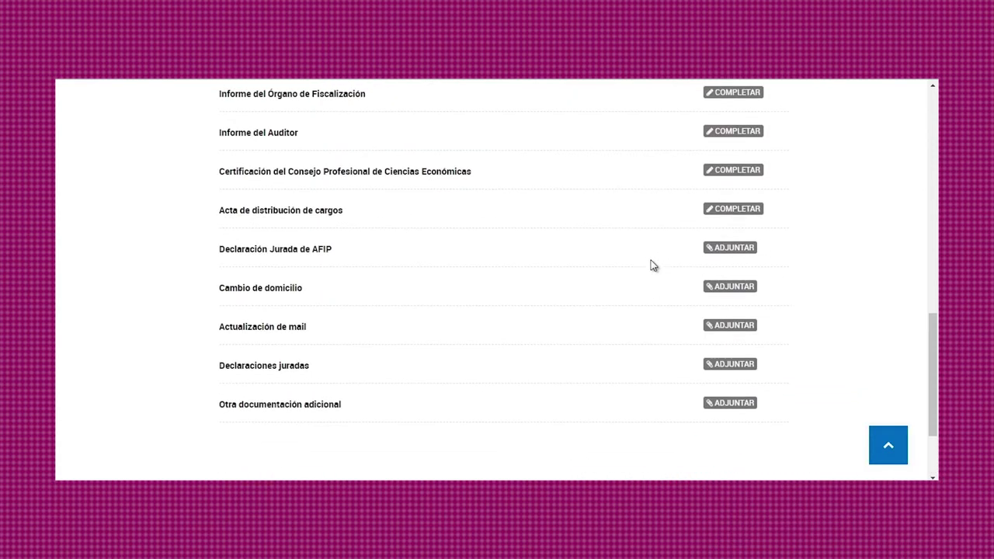
# Step: Answer Si for the síndicos' signature on Informe del Órgano de Fiscalización and save
pyautogui.scroll(1, 653, 266)
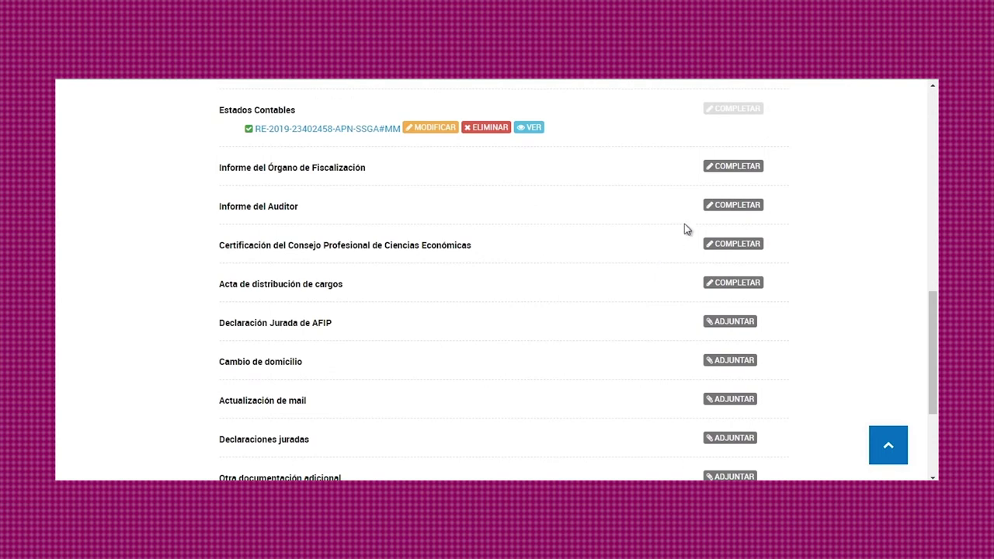
pyautogui.click(734, 167)
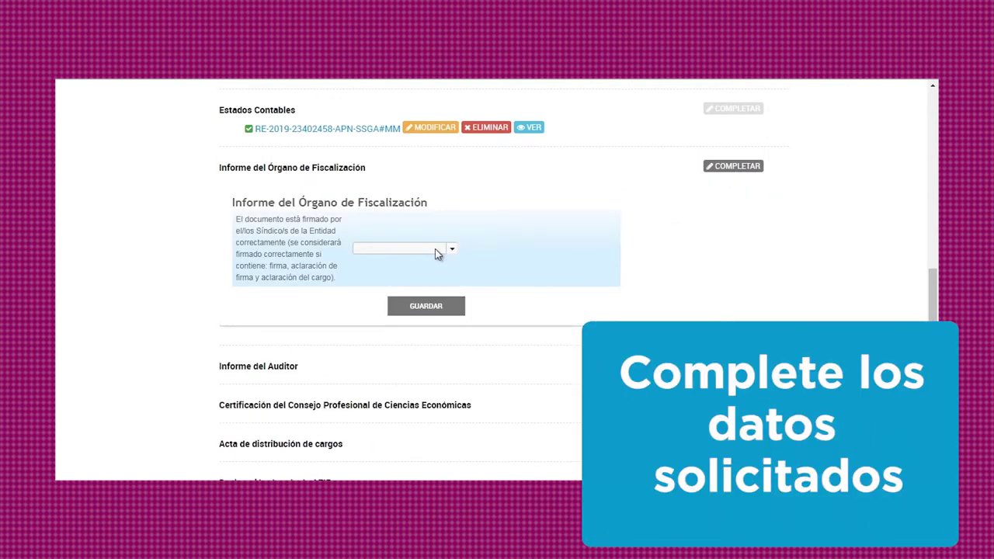
pyautogui.click(449, 251)
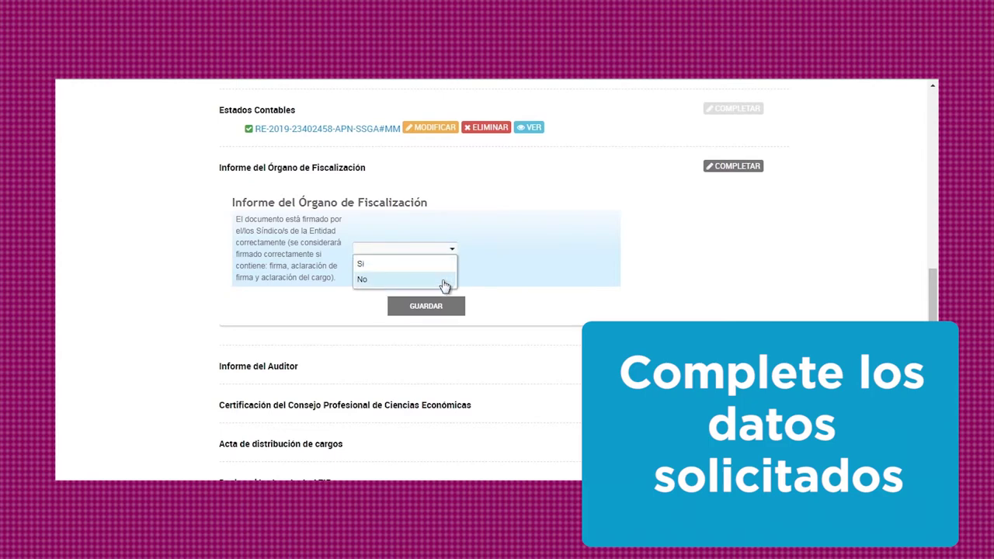
pyautogui.click(444, 280)
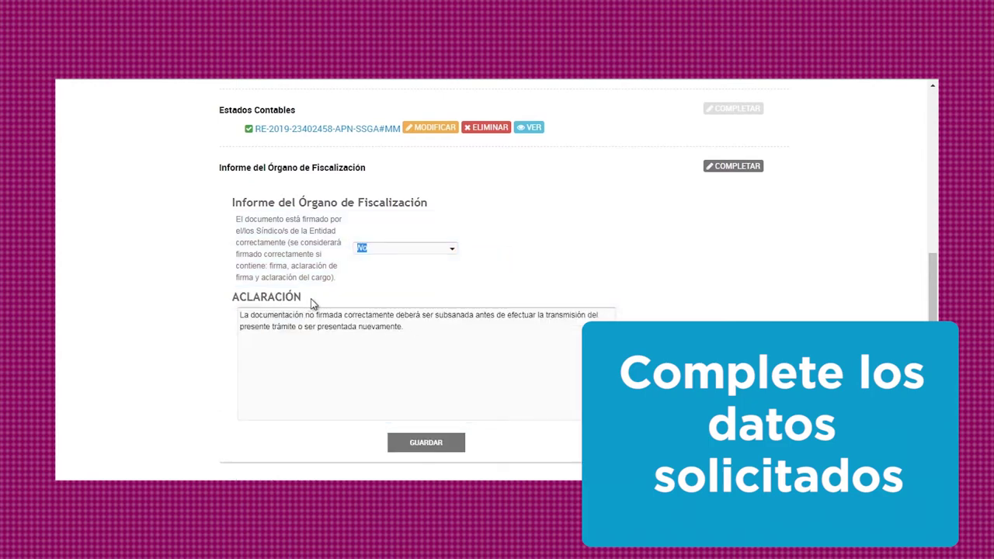
pyautogui.click(308, 345)
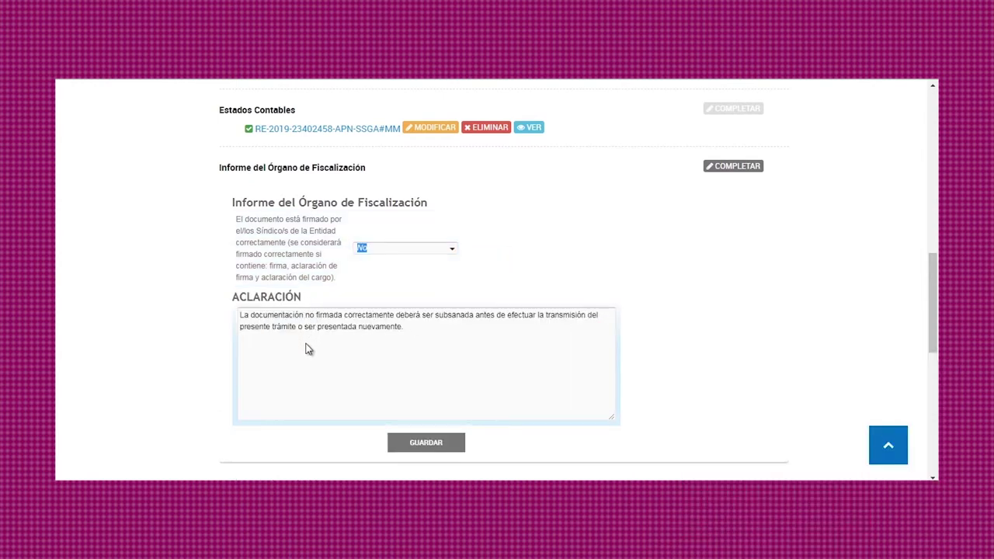
pyautogui.click(451, 252)
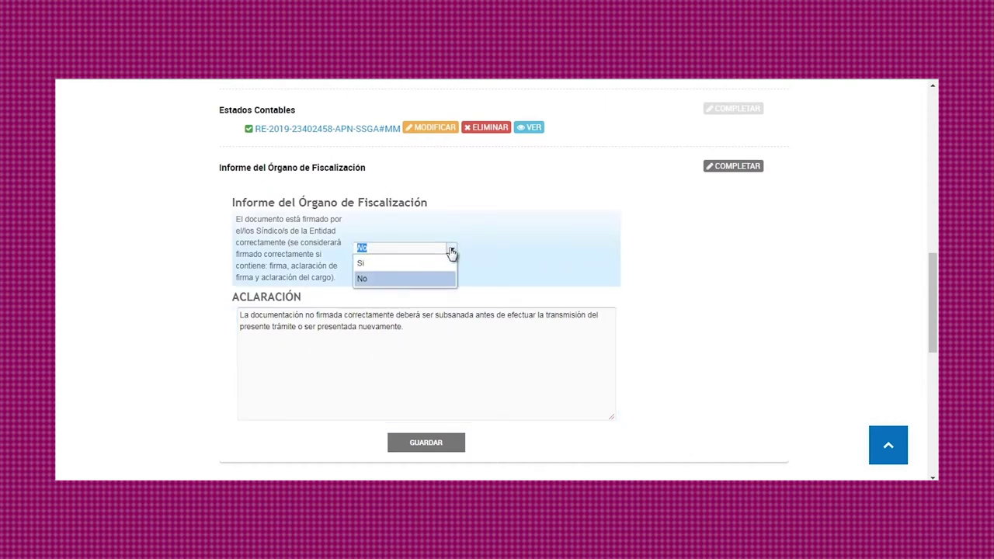
pyautogui.click(442, 265)
pyautogui.click(439, 308)
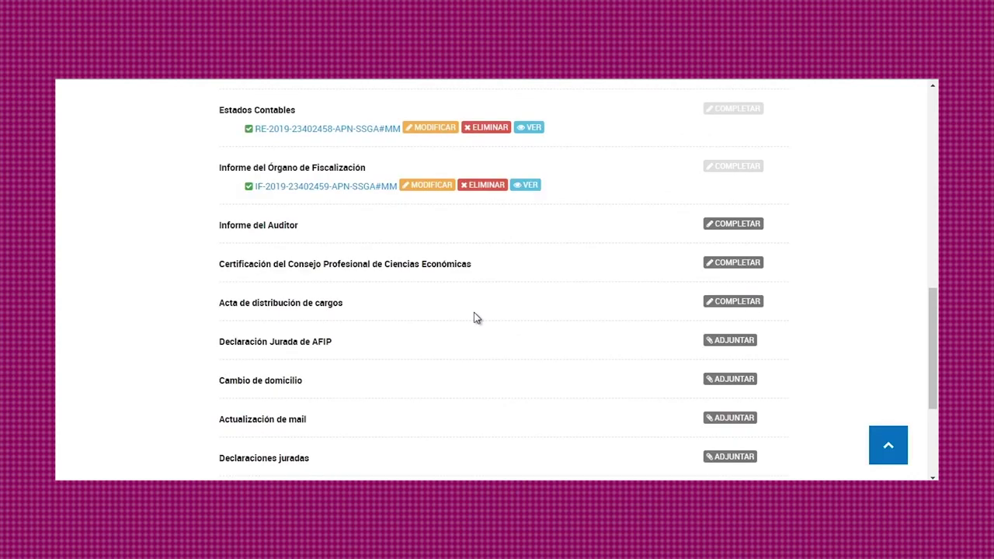
# Step: Set the auditor opinion to Favorable sin salvedades and Resolución 221/10 to Cumplimenta, then save
pyautogui.click(741, 228)
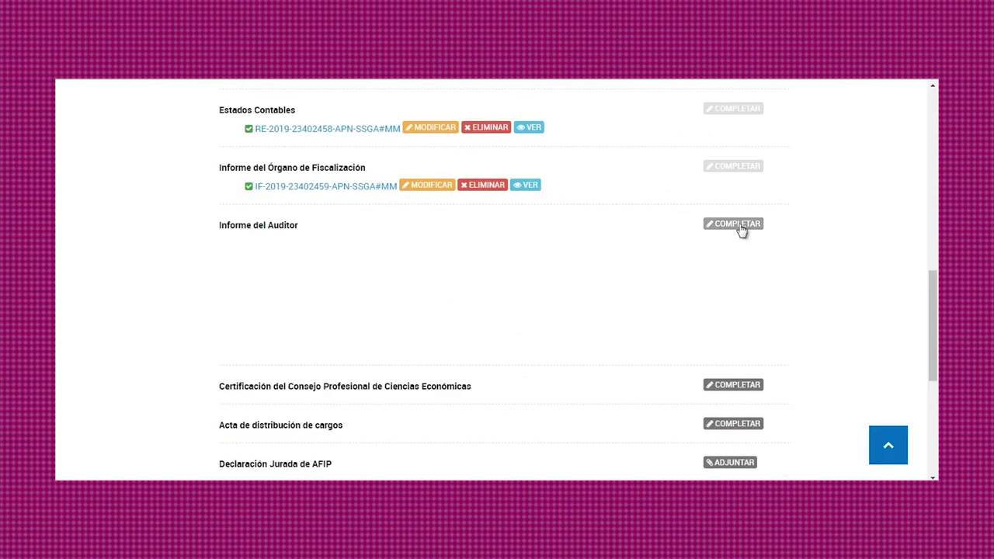
pyautogui.scroll(-3, 744, 234)
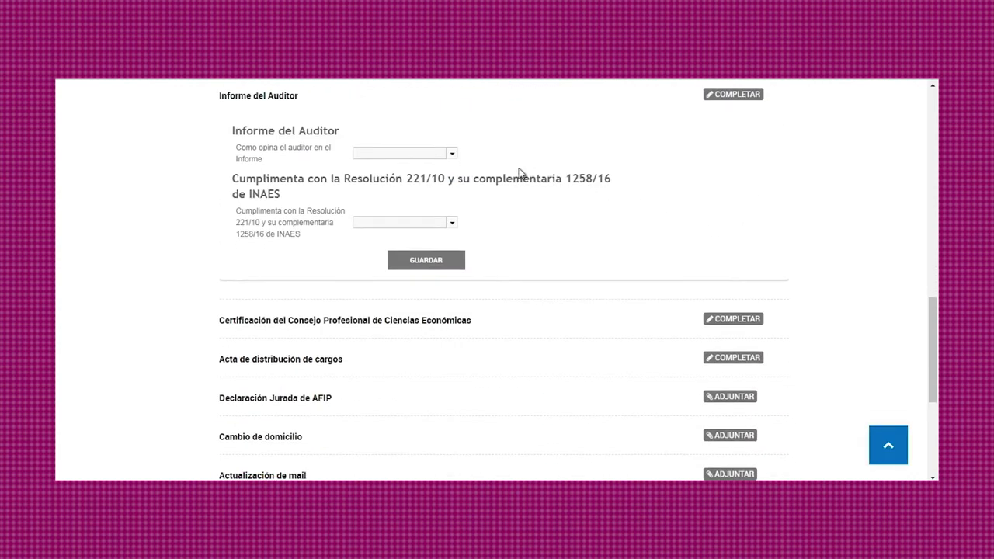
pyautogui.click(451, 156)
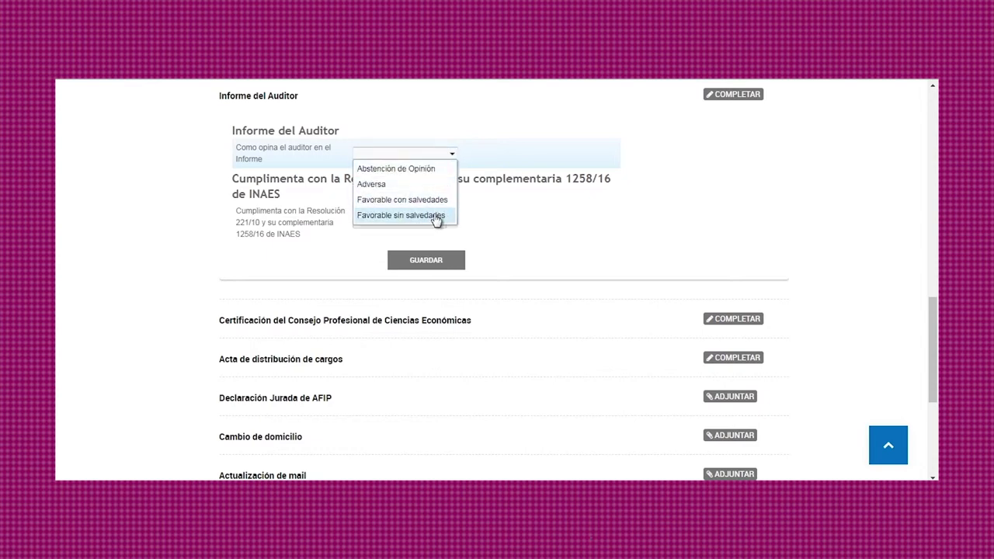
pyautogui.click(401, 215)
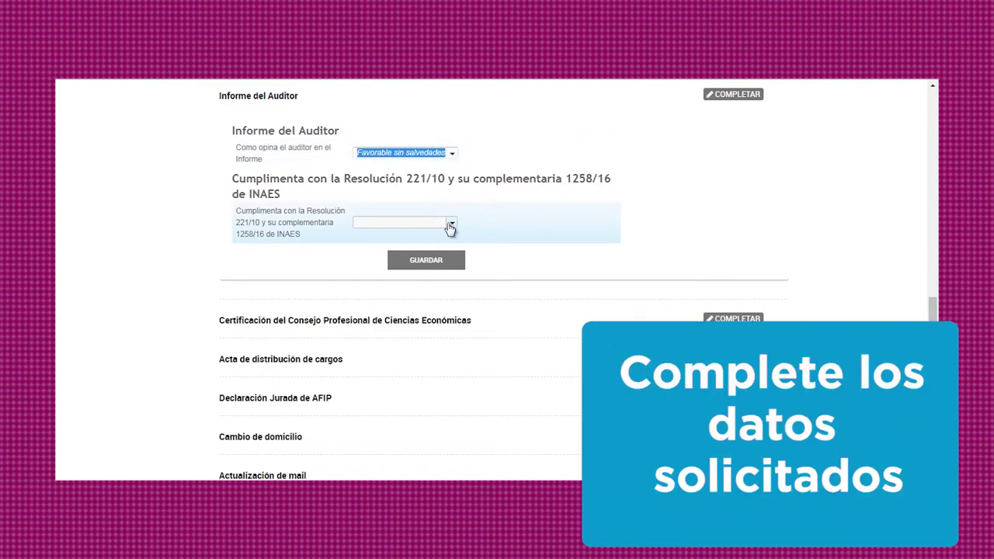
pyautogui.click(451, 225)
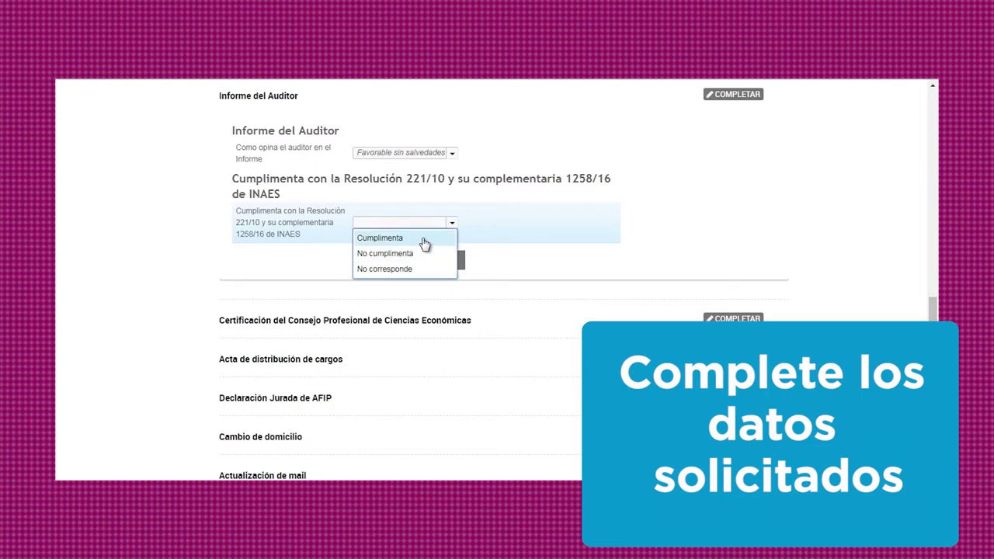
pyautogui.click(427, 239)
pyautogui.click(434, 261)
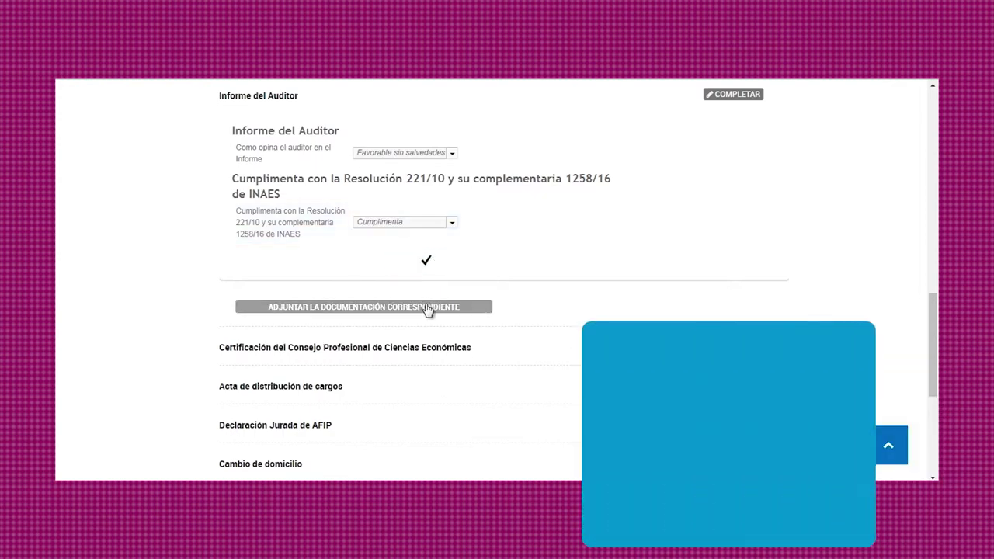
# Step: Attach the COOPERATIVAS file to the Informe del Auditor
pyautogui.click(431, 308)
pyautogui.click(453, 239)
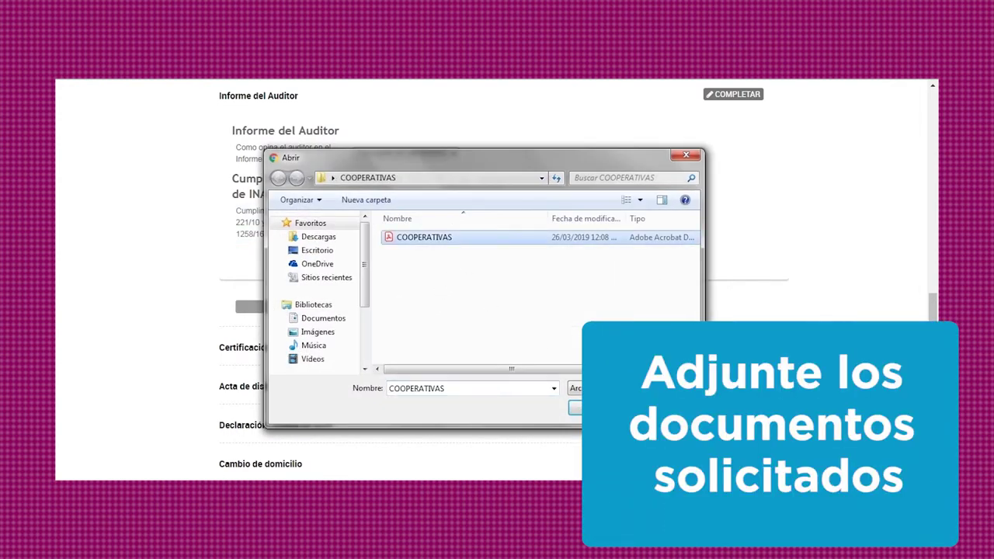
pyautogui.press('Return')
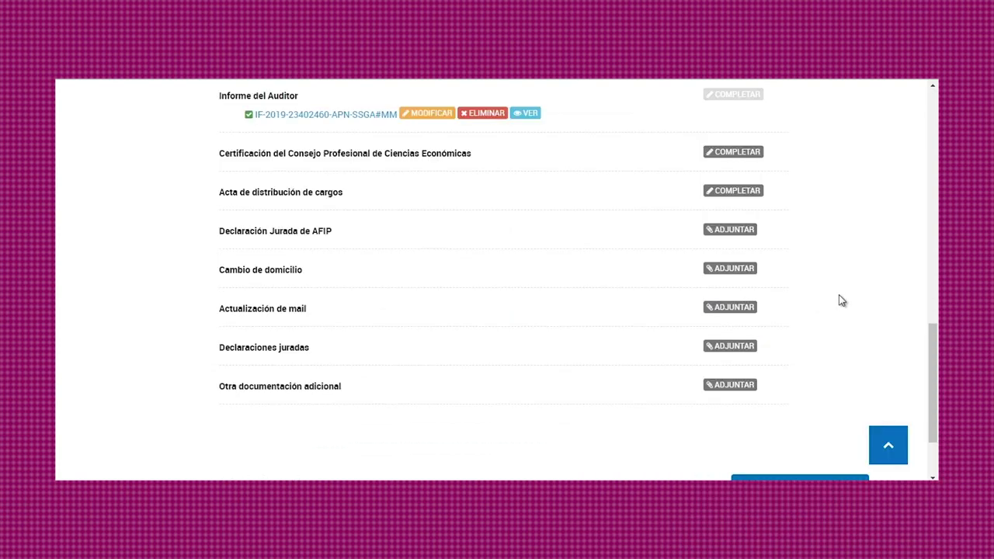
# Step: Certify the auditor's signature as Si in the Consejo Profesional form and save
pyautogui.click(726, 155)
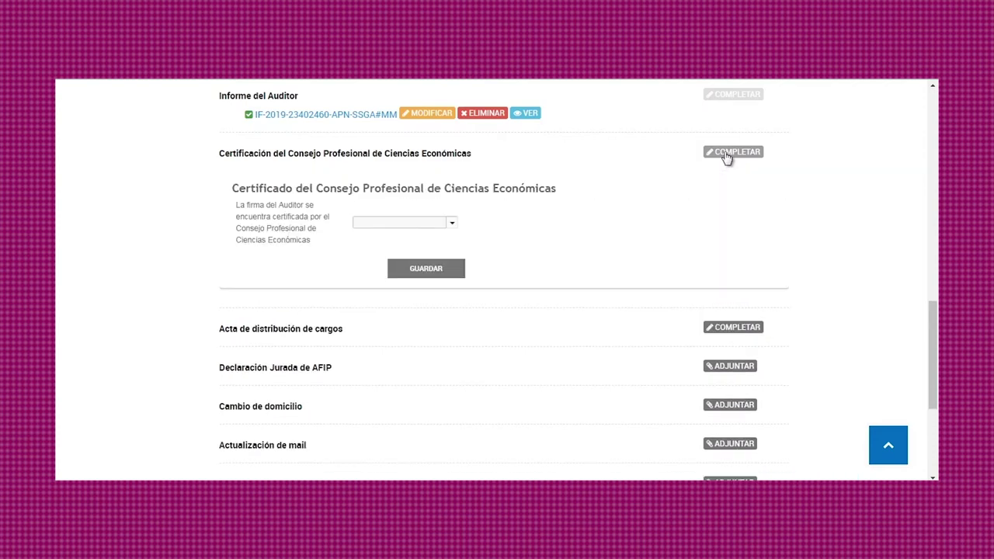
pyautogui.click(454, 225)
pyautogui.click(440, 256)
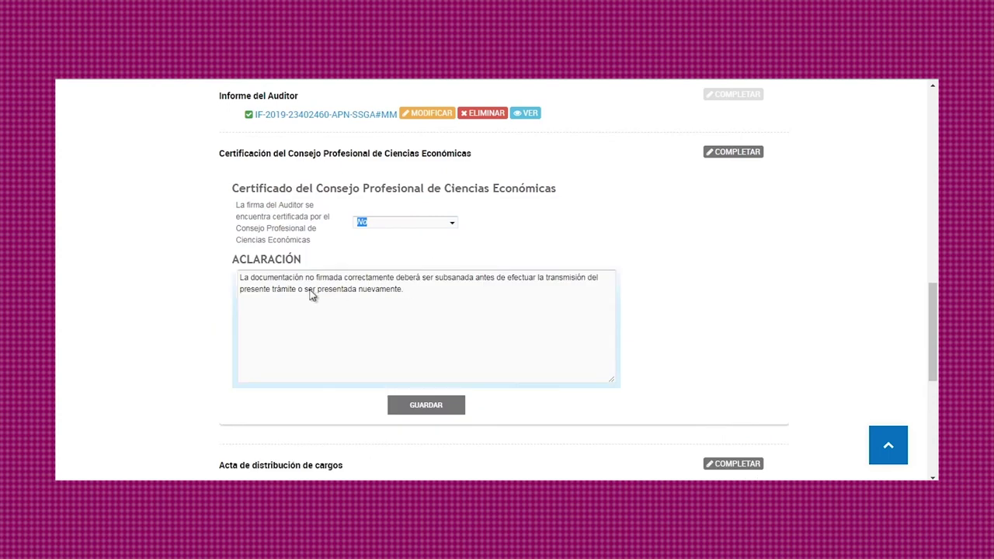
pyautogui.click(452, 224)
pyautogui.click(444, 237)
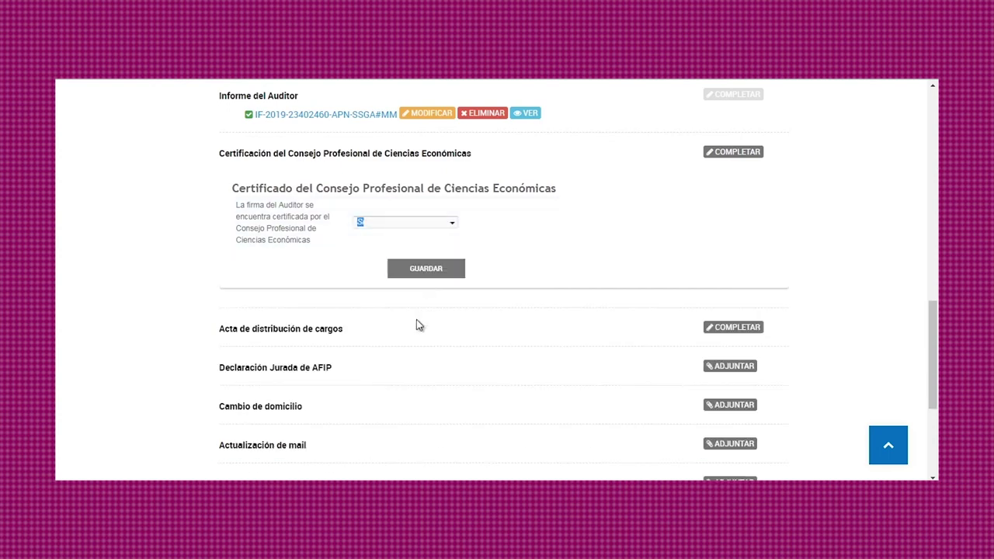
pyautogui.click(422, 272)
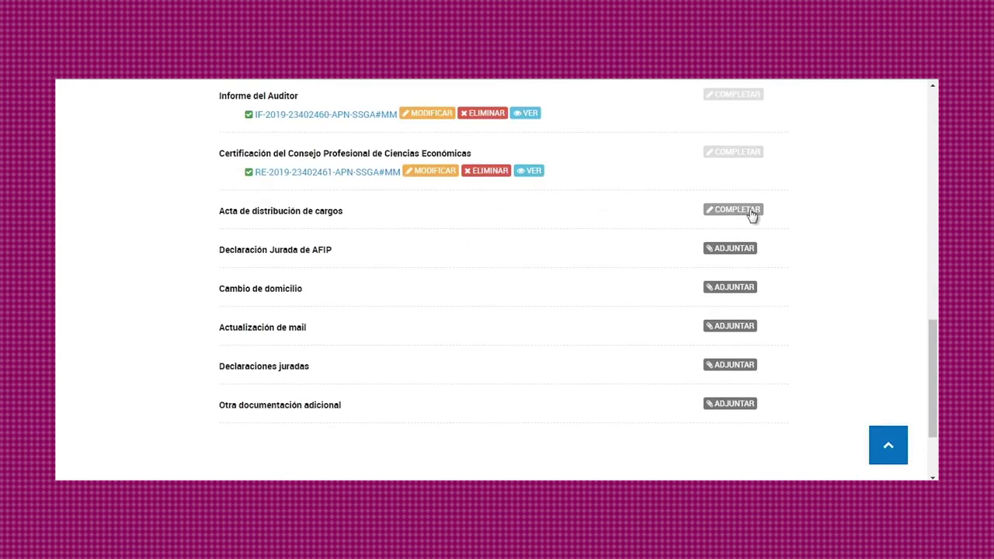
# Step: Date the Acta de distribución de cargos 04/04/2019, save, and attach COOPERATIVAS
pyautogui.click(750, 211)
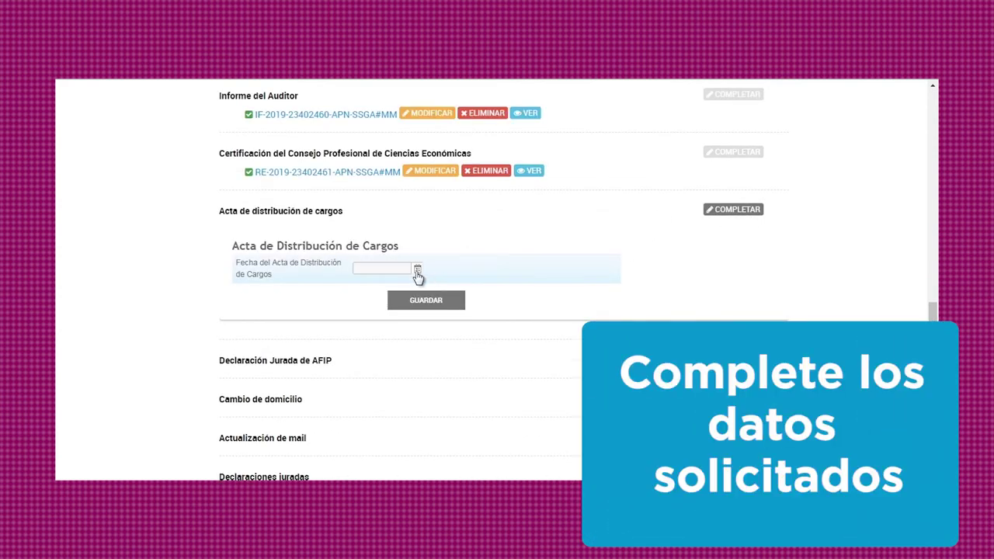
pyautogui.click(417, 270)
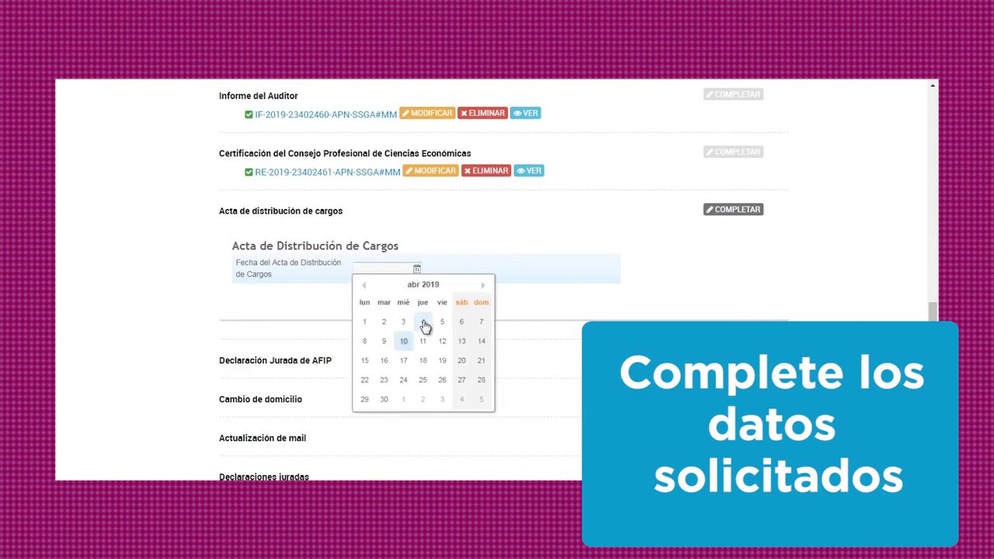
pyautogui.click(423, 318)
pyautogui.click(426, 310)
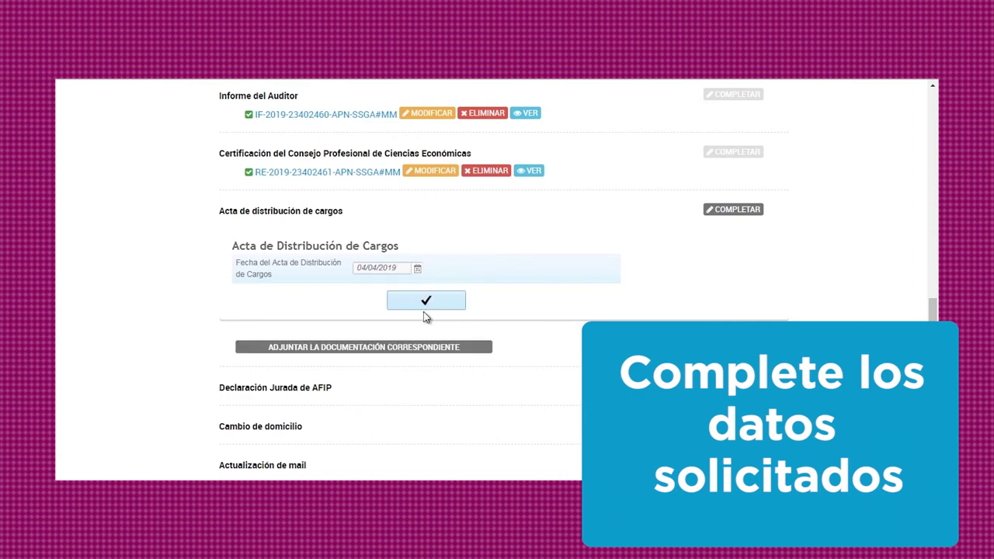
pyautogui.click(431, 347)
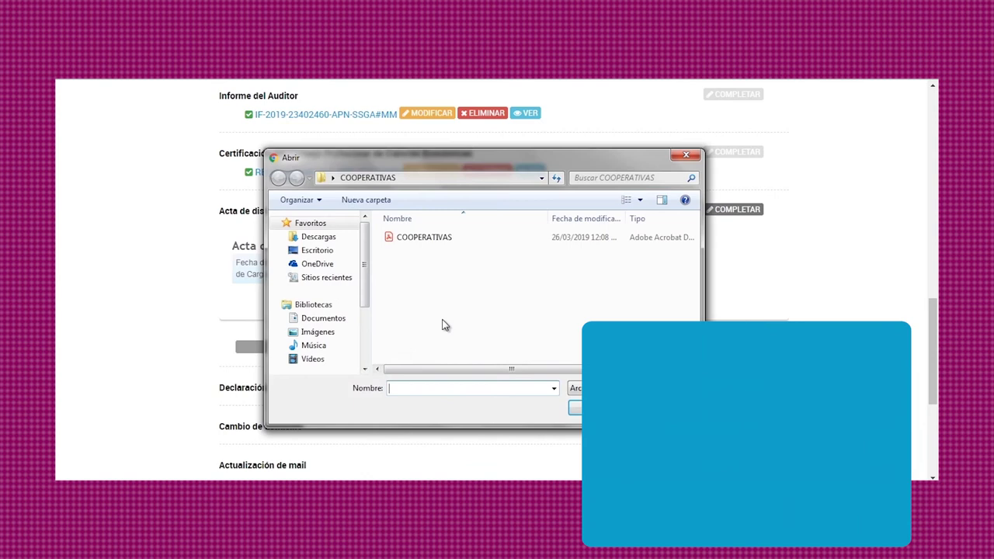
pyautogui.click(434, 238)
pyautogui.click(576, 409)
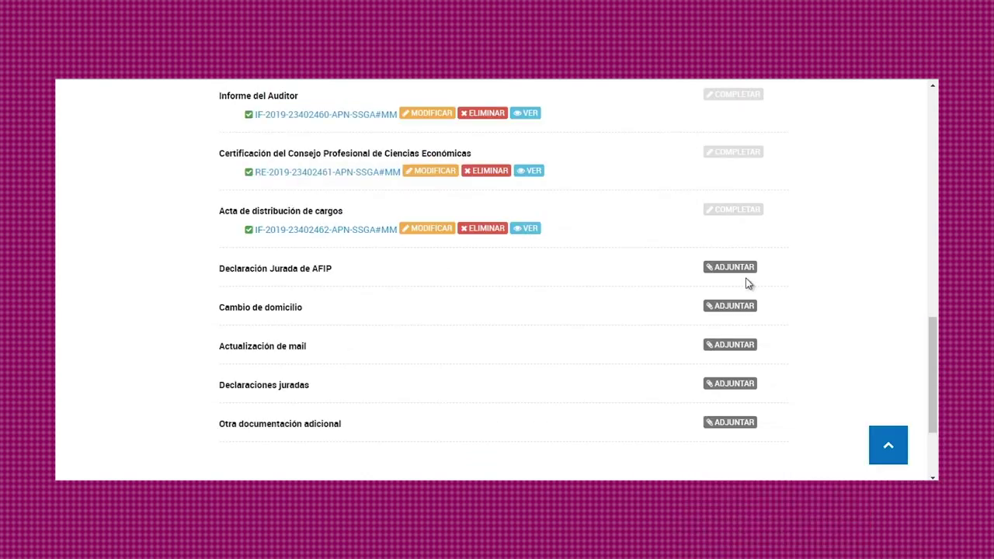
# Step: Upload COOPERATIVAS from the PC to Declaración Jurada de AFIP, Cambio de domicilio and Actualización de mail
pyautogui.click(742, 271)
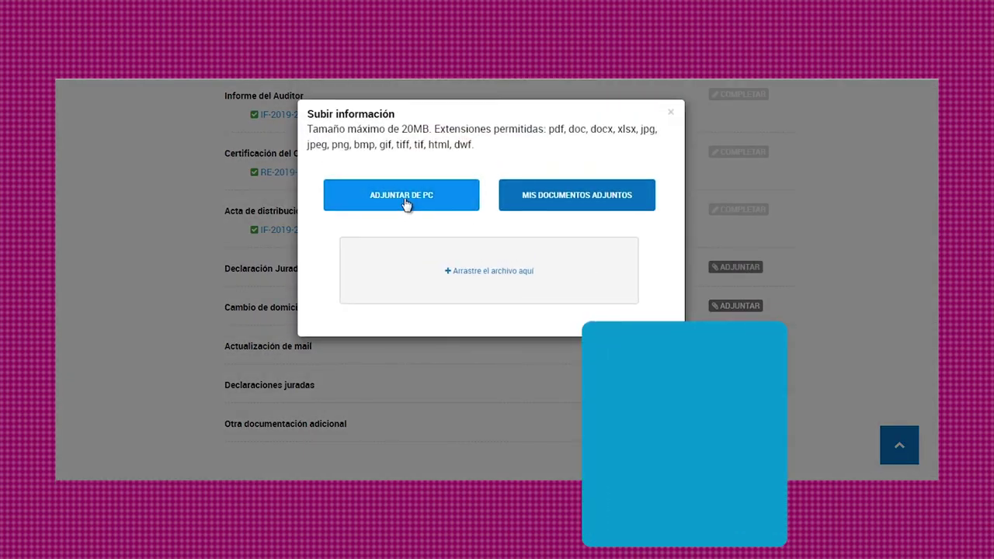
pyautogui.click(404, 204)
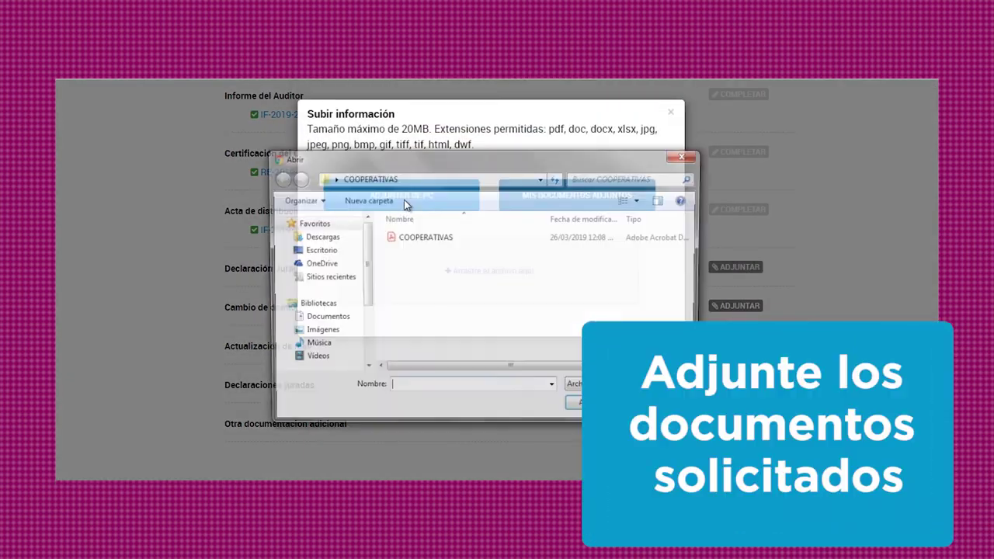
pyautogui.click(415, 236)
pyautogui.click(578, 410)
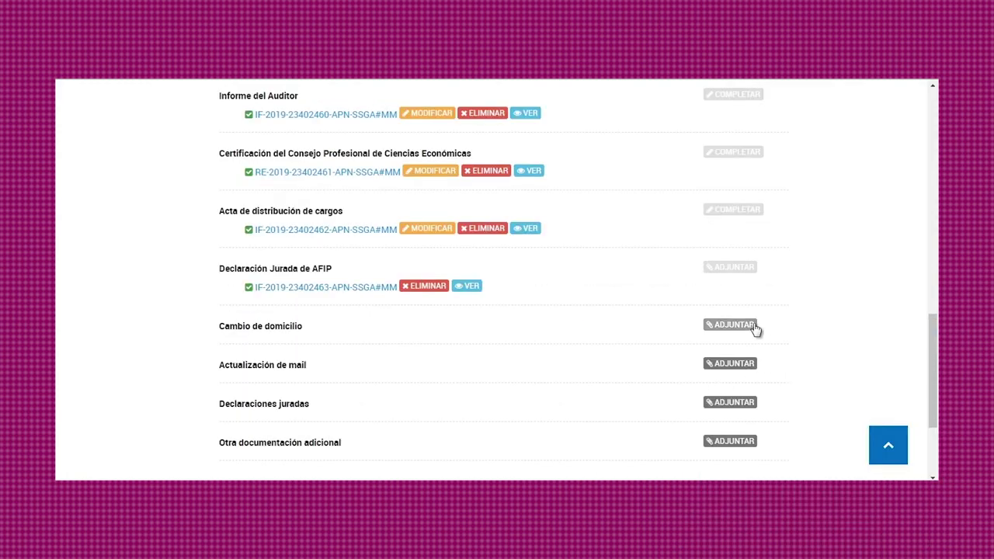
pyautogui.click(739, 325)
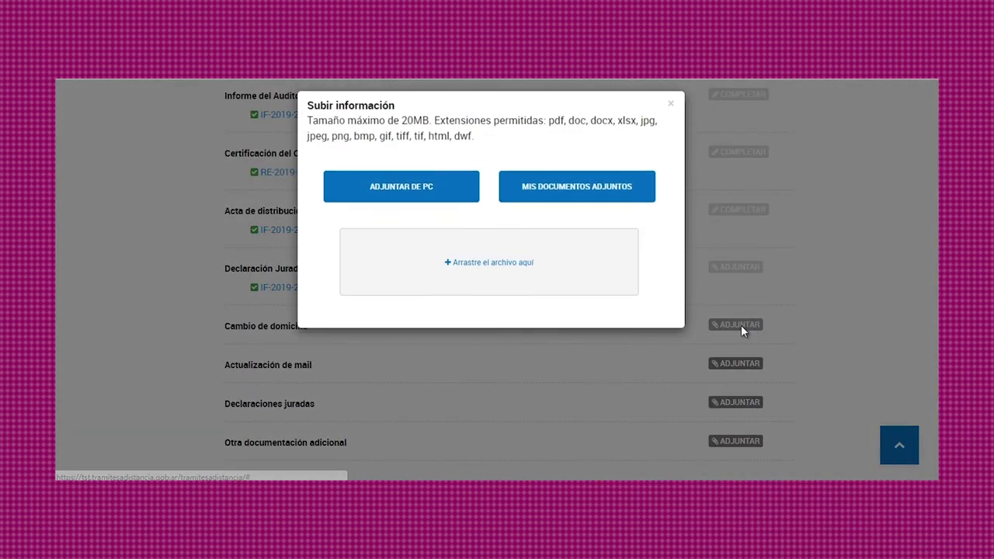
pyautogui.click(414, 196)
pyautogui.click(419, 238)
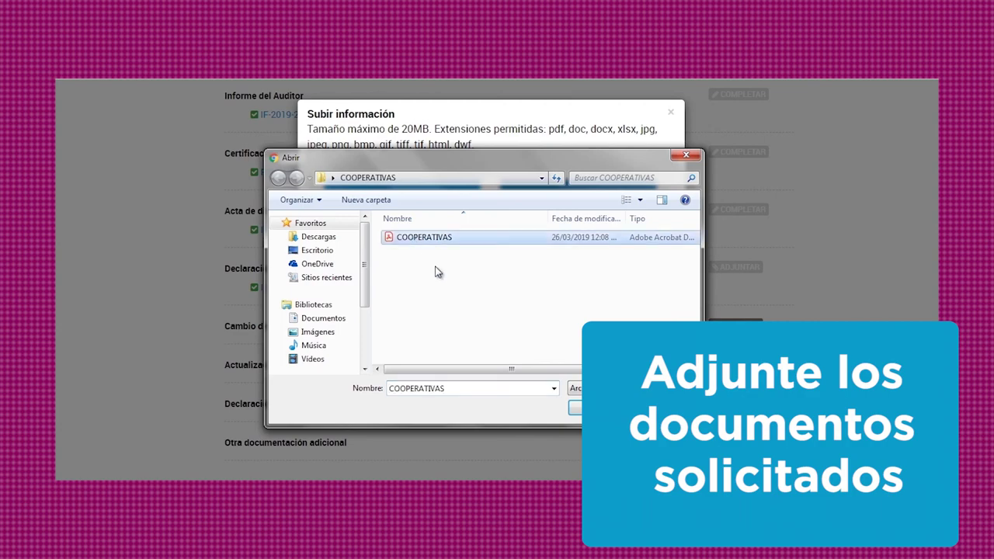
pyautogui.click(622, 408)
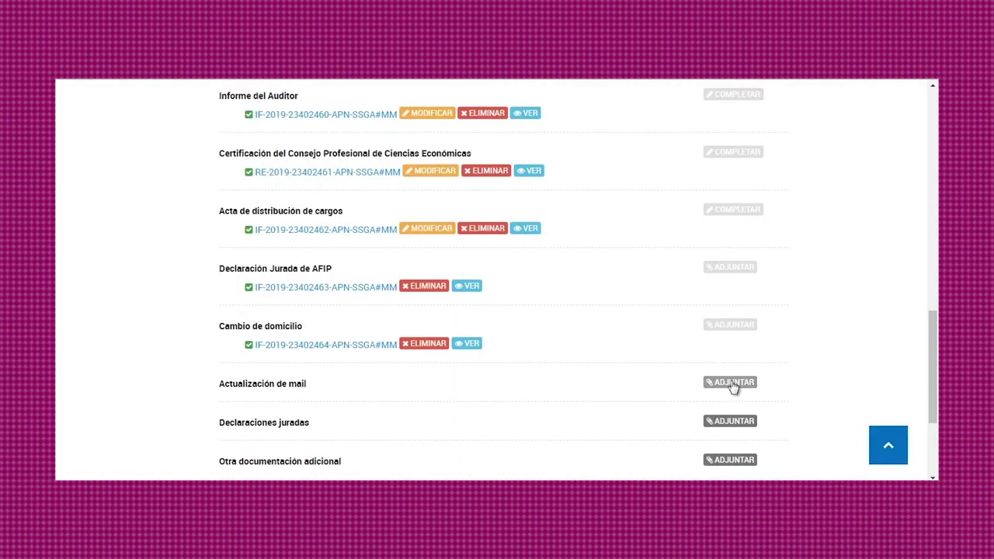
pyautogui.click(732, 383)
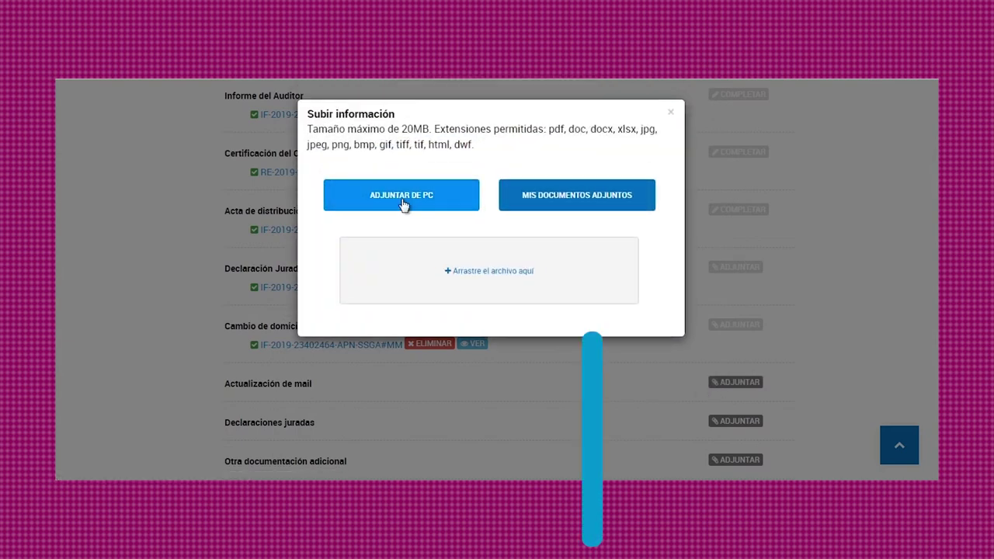
pyautogui.click(403, 204)
pyautogui.click(407, 237)
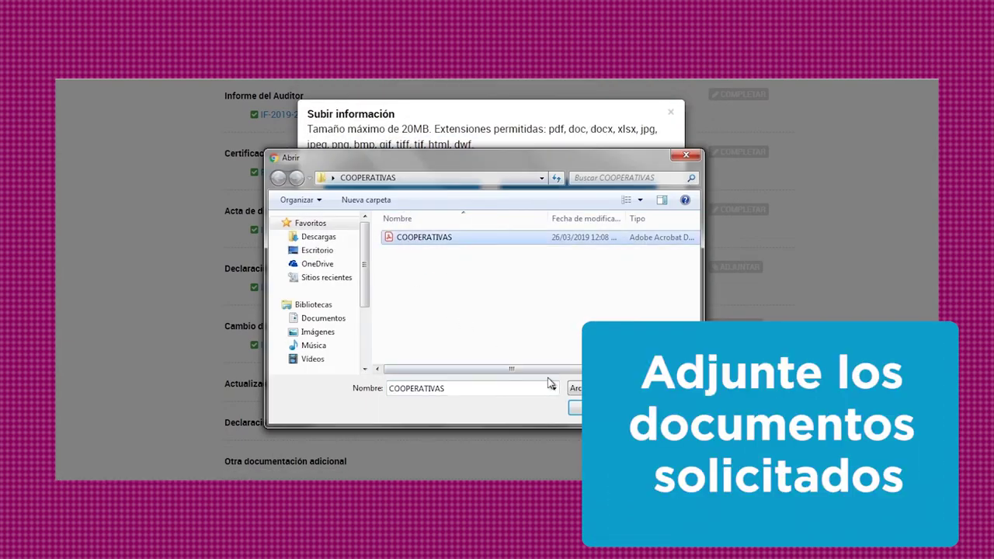
pyautogui.click(594, 408)
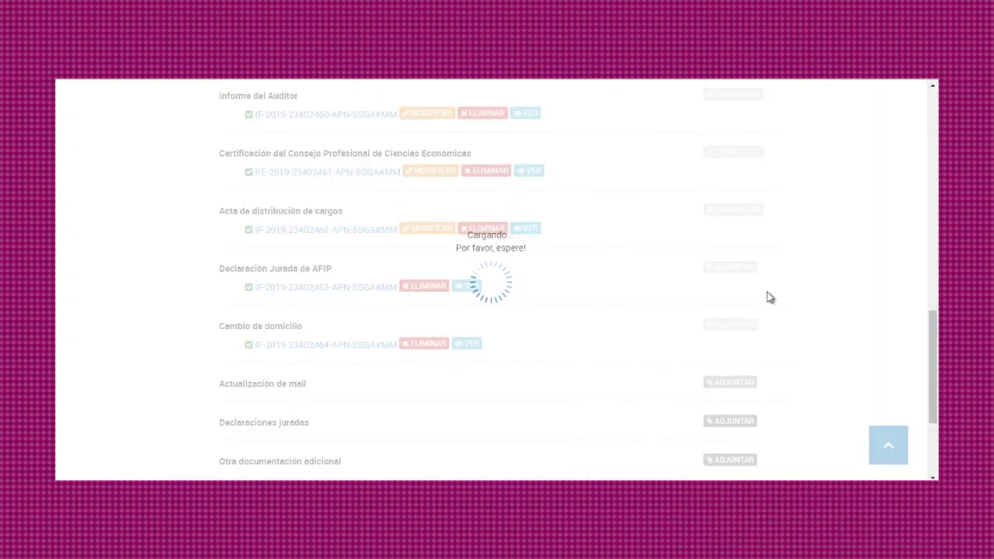
pyautogui.scroll(-2, 769, 297)
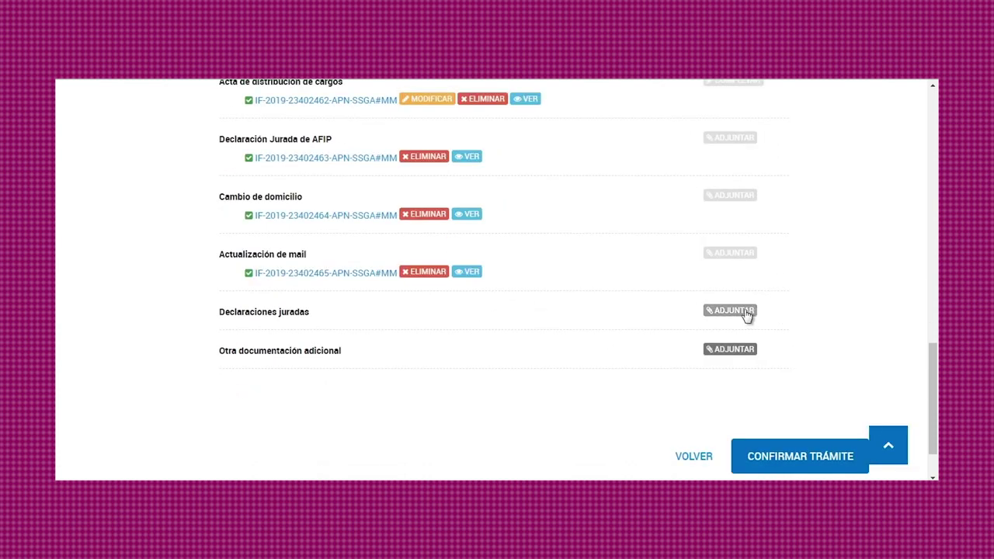
# Step: Upload COOPERATIVAS from the PC to Declaraciones juradas
pyautogui.click(743, 311)
pyautogui.click(393, 205)
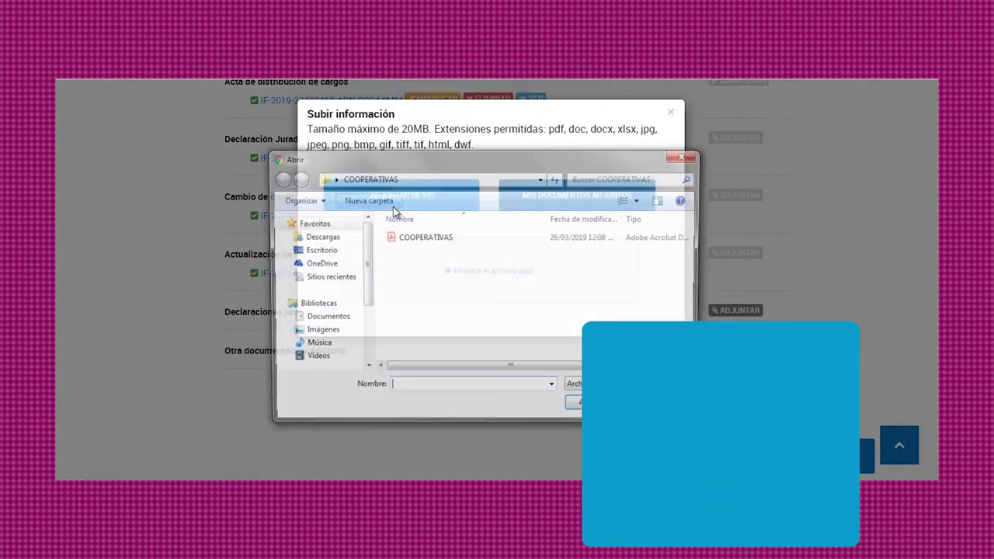
pyautogui.click(412, 237)
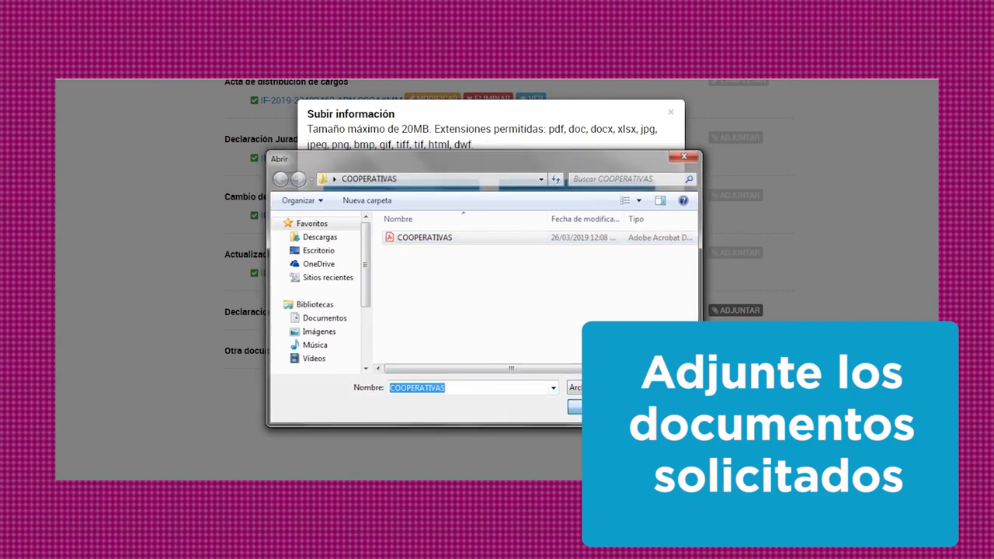
pyautogui.click(594, 407)
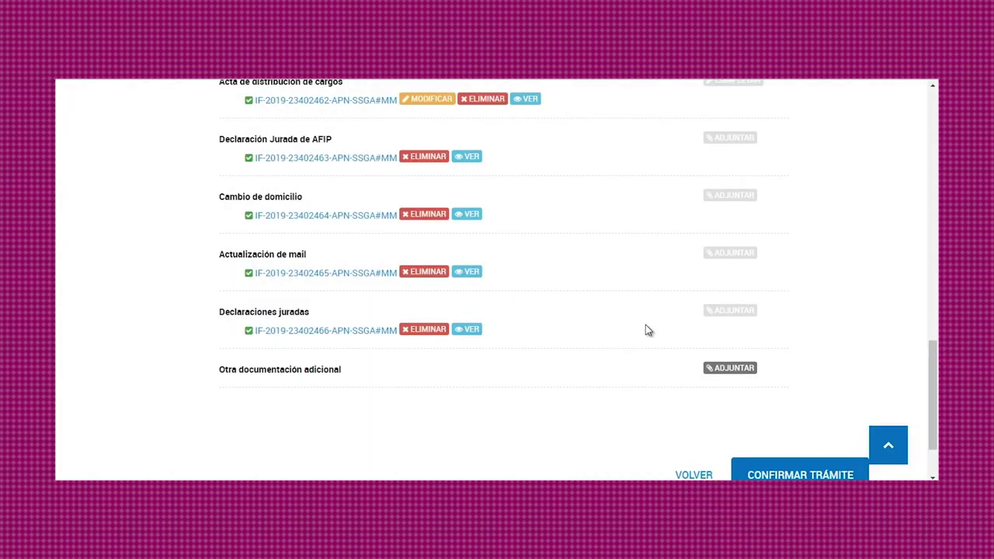
# Step: Upload COOPERATIVAS to Otra documentación adicional and confirm the trámite
pyautogui.click(722, 370)
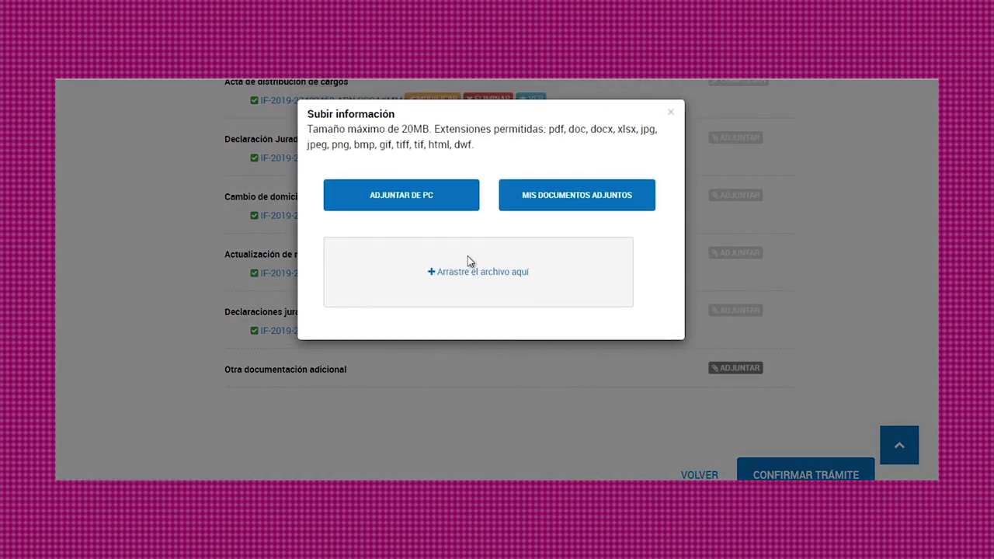
pyautogui.click(417, 194)
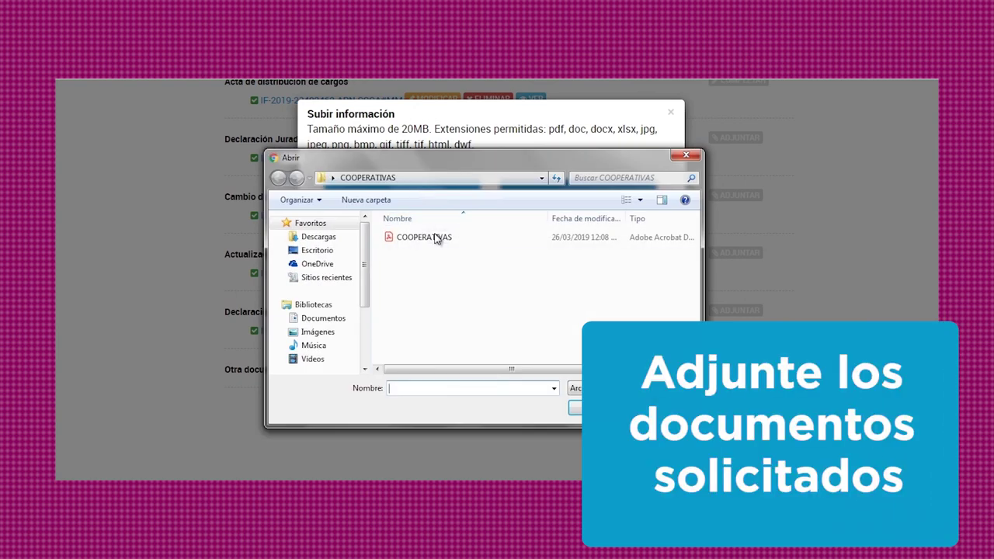
pyautogui.click(435, 237)
pyautogui.click(576, 408)
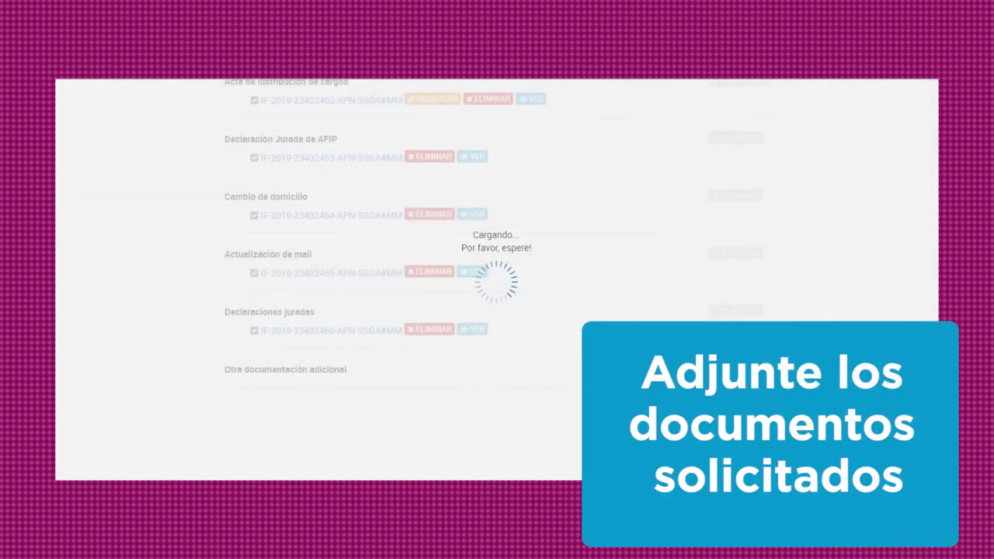
pyautogui.scroll(-2, 838, 283)
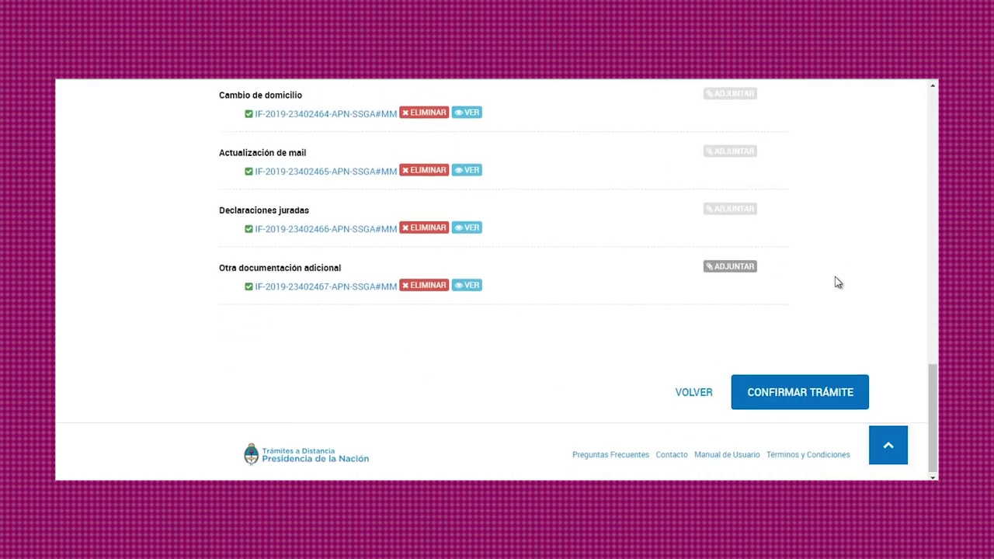
pyautogui.click(806, 396)
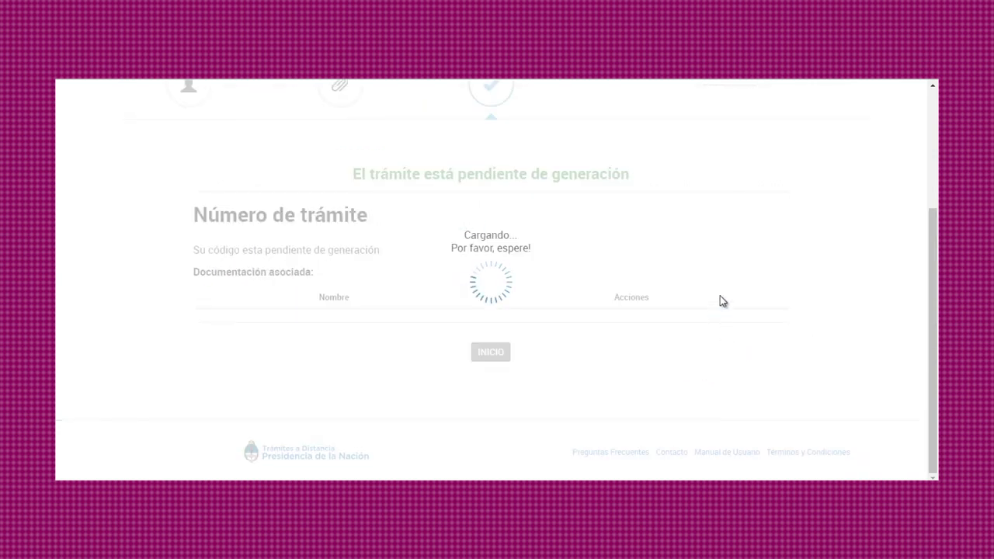